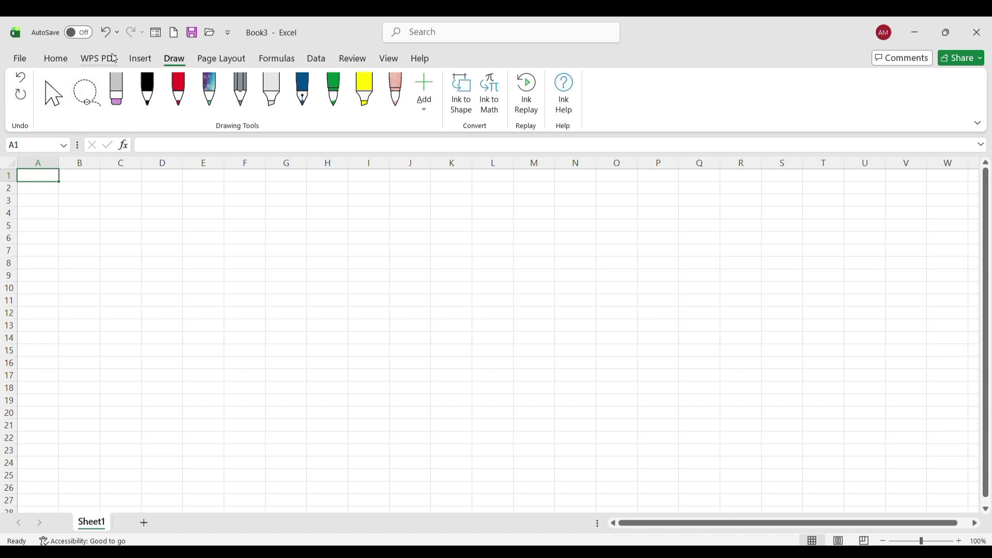
left_click(141, 61)
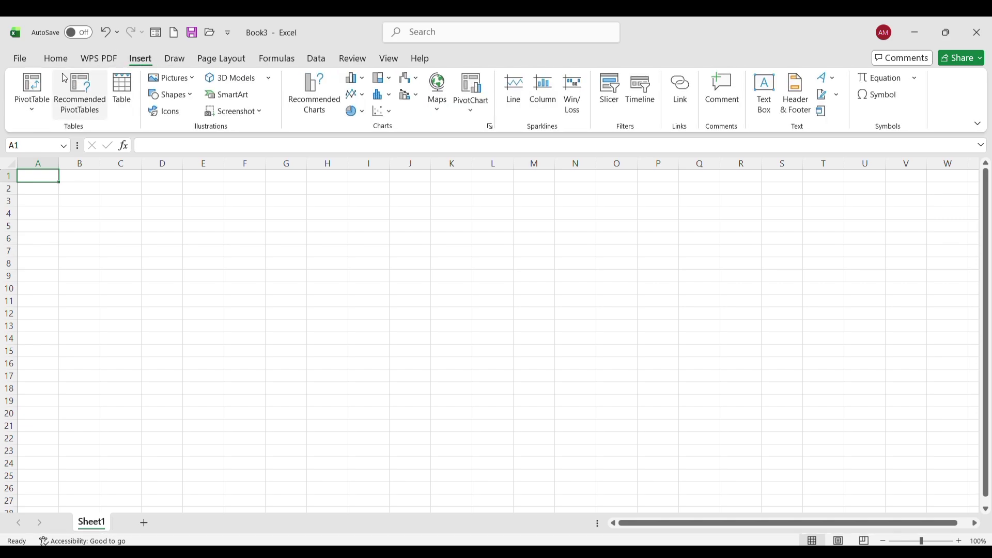
left_click(56, 59)
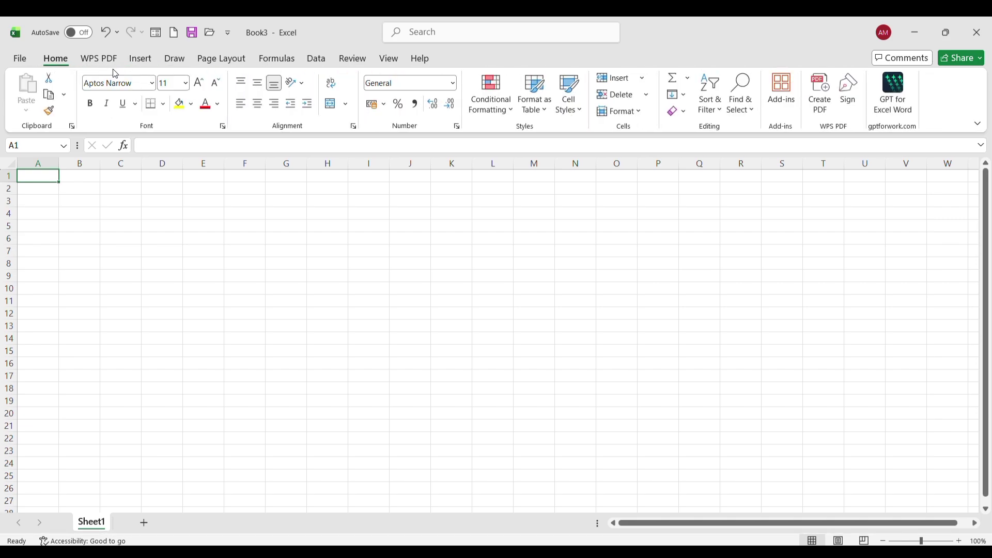
left_click(140, 64)
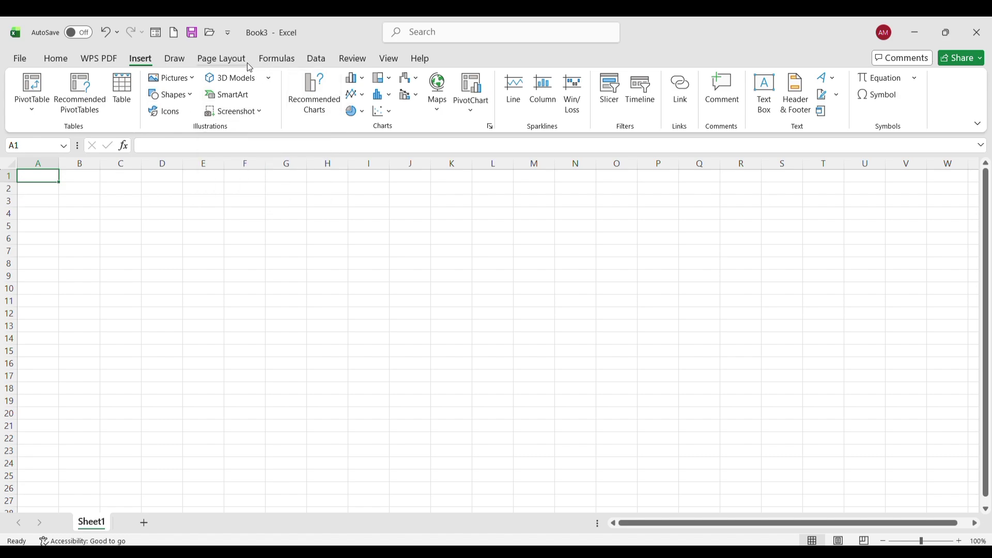
left_click(56, 59)
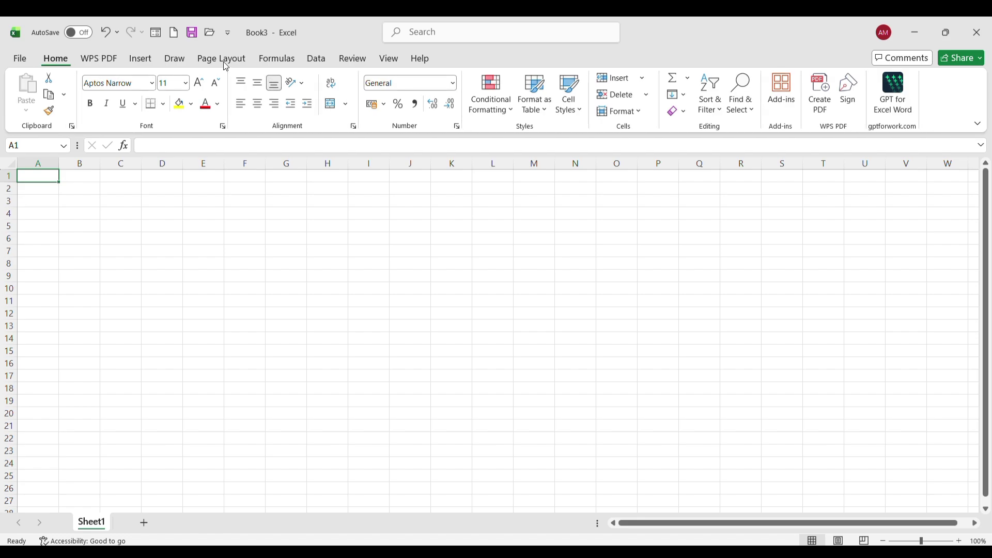
left_click(180, 61)
left_click(140, 59)
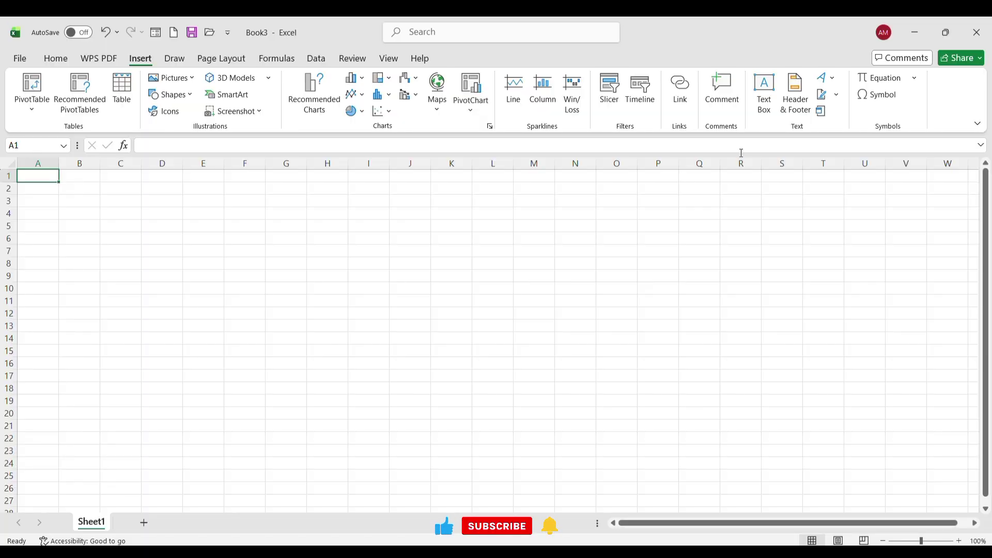
Step: Enter a short first name in cell I4 and commit the entry
left_click(349, 211)
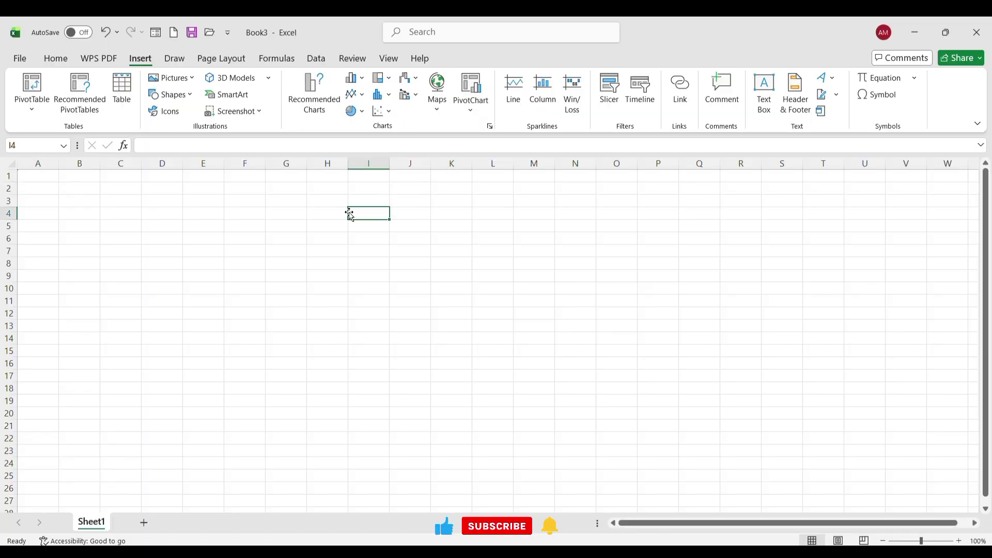
type("arvi")
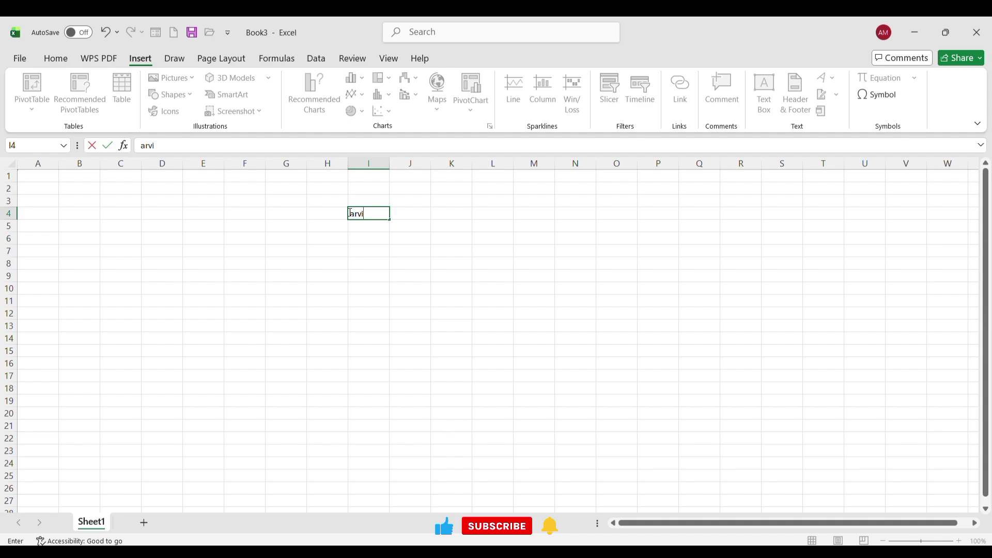
type(" d")
left_click(450, 325)
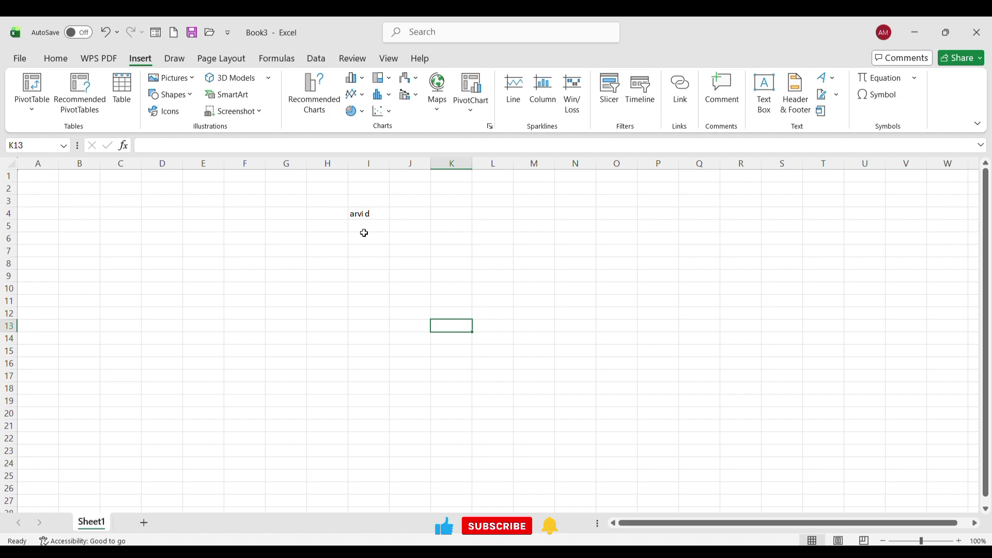
left_click(365, 223)
left_click_drag(366, 223, 539, 385)
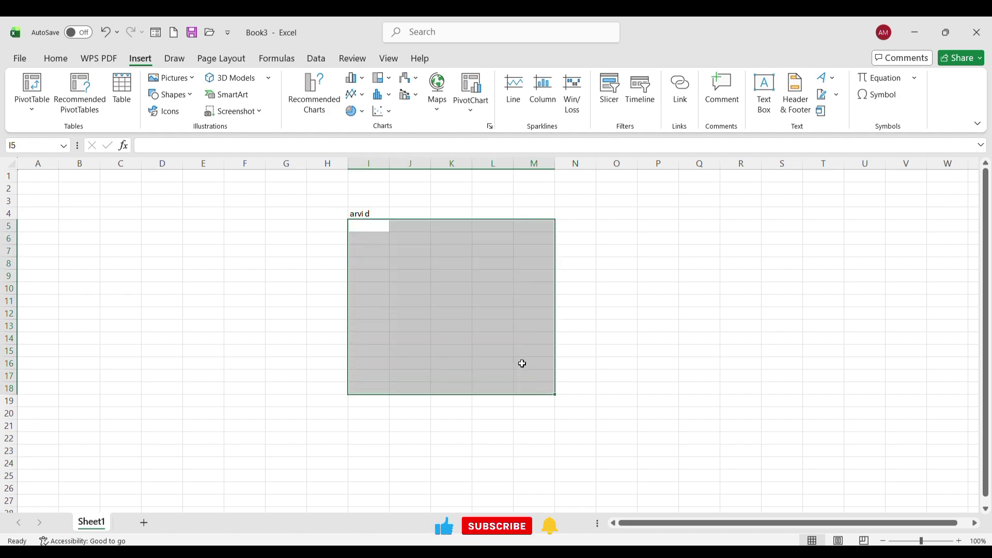
left_click(522, 363)
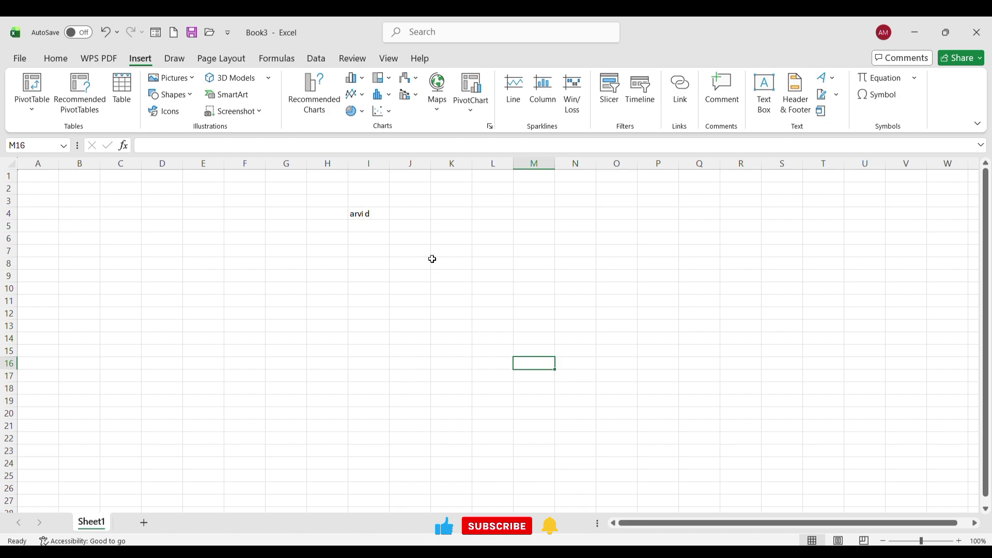
left_click(479, 287)
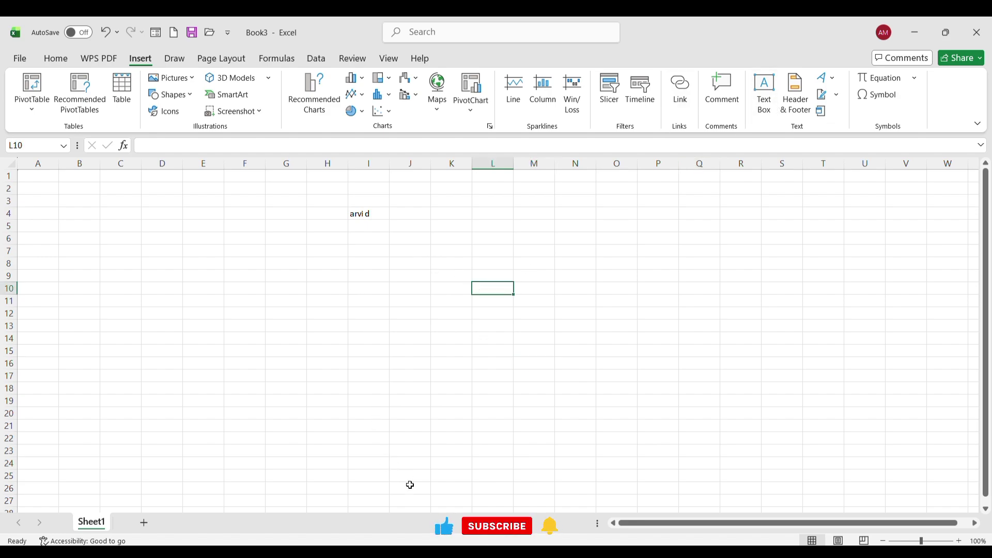
left_click(424, 551)
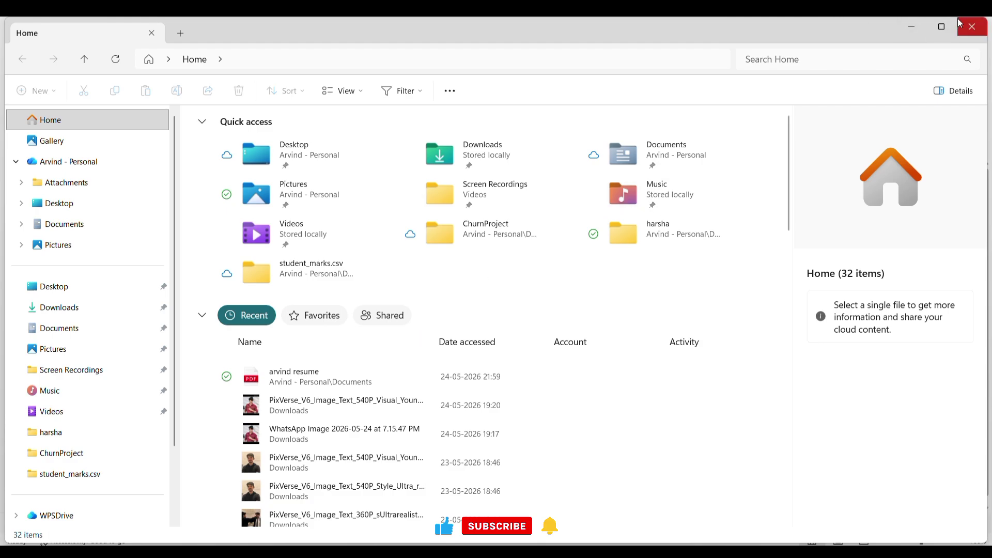
left_click(971, 26)
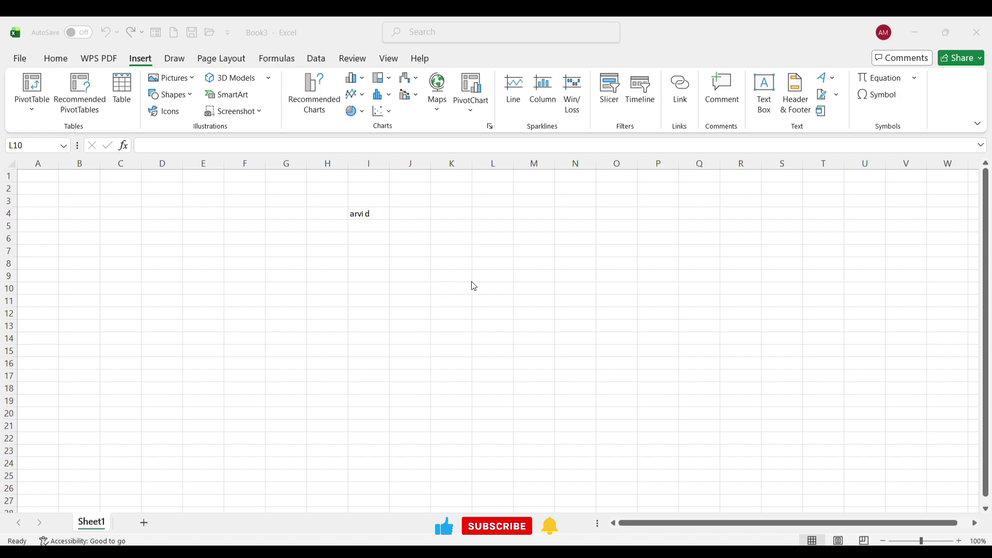
Step: Insert a hyperlink in cell L10 to an existing file, choosing the resume PDF in the Documents folder
left_click(492, 285)
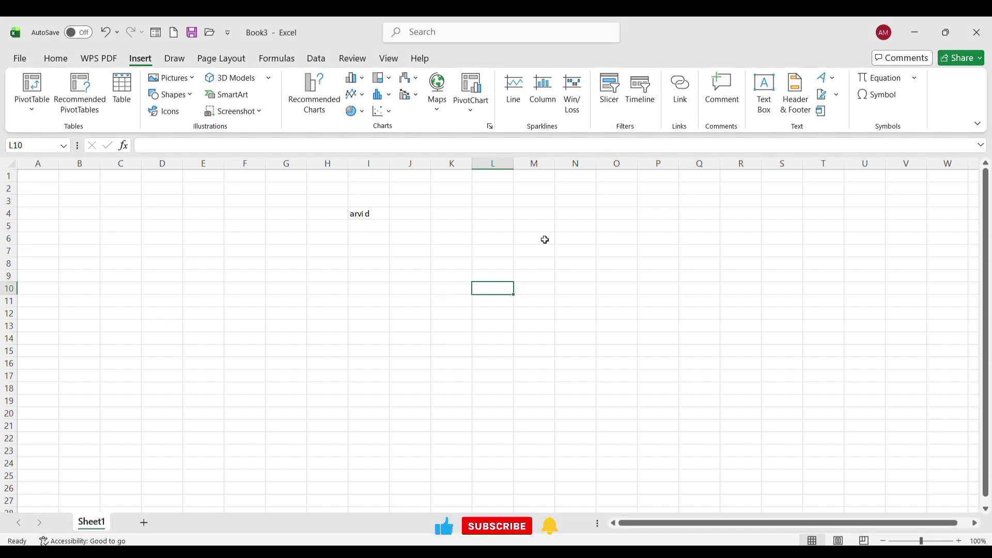
left_click(675, 101)
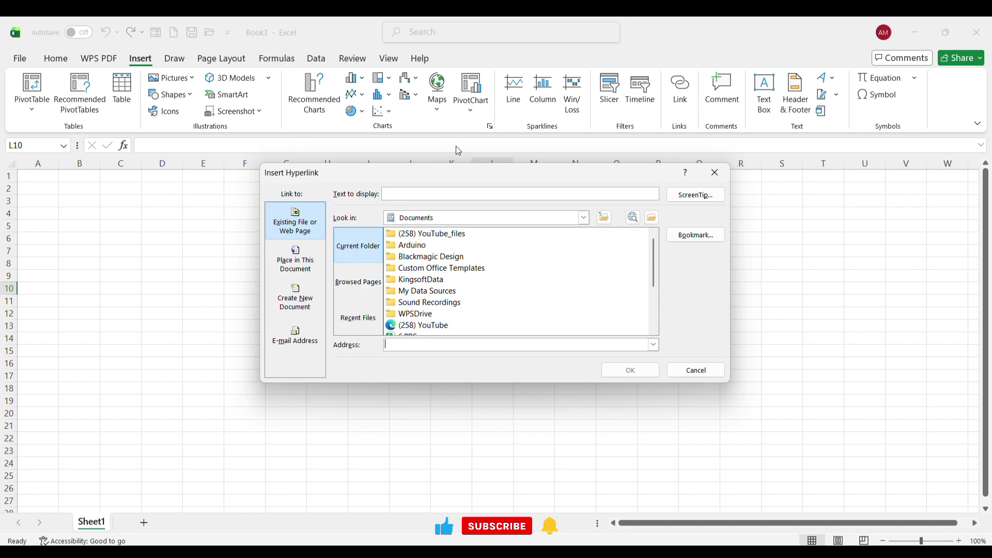
scroll(442, 314, "down", 3)
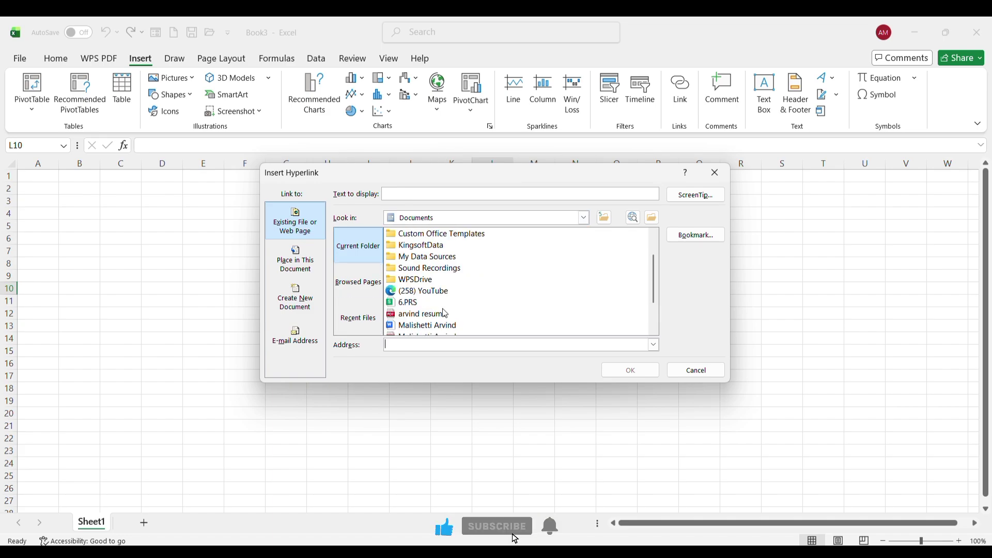
scroll(444, 313, "up", 2)
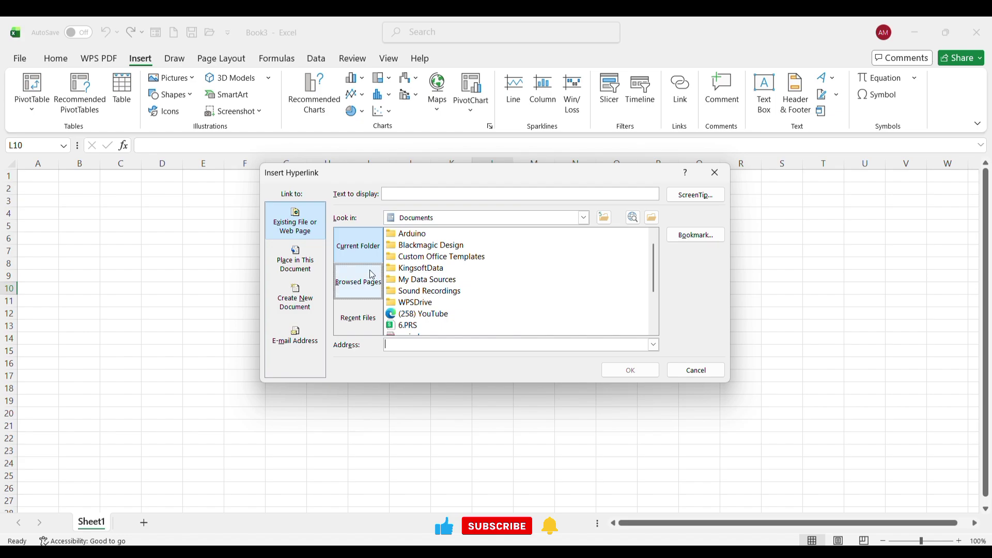
left_click(293, 254)
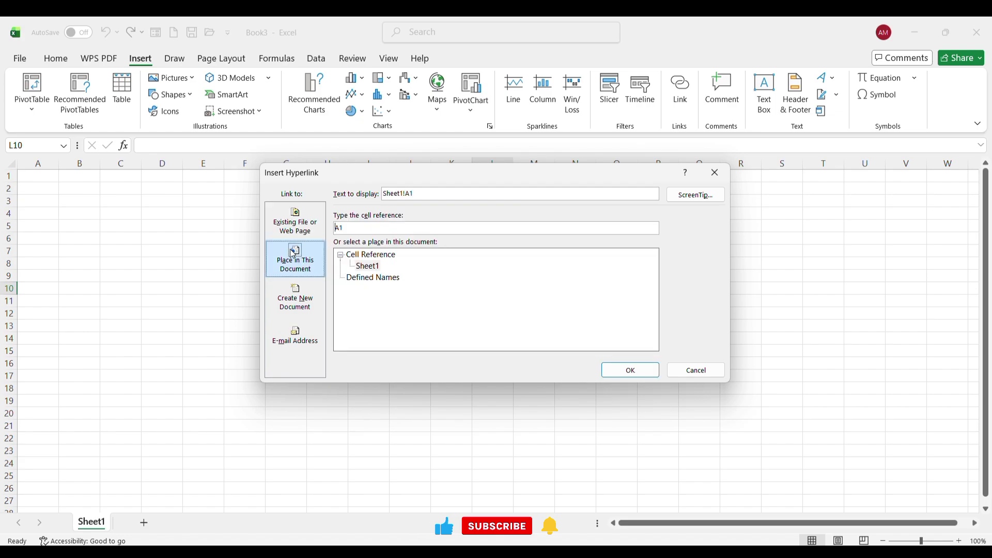
left_click(300, 324)
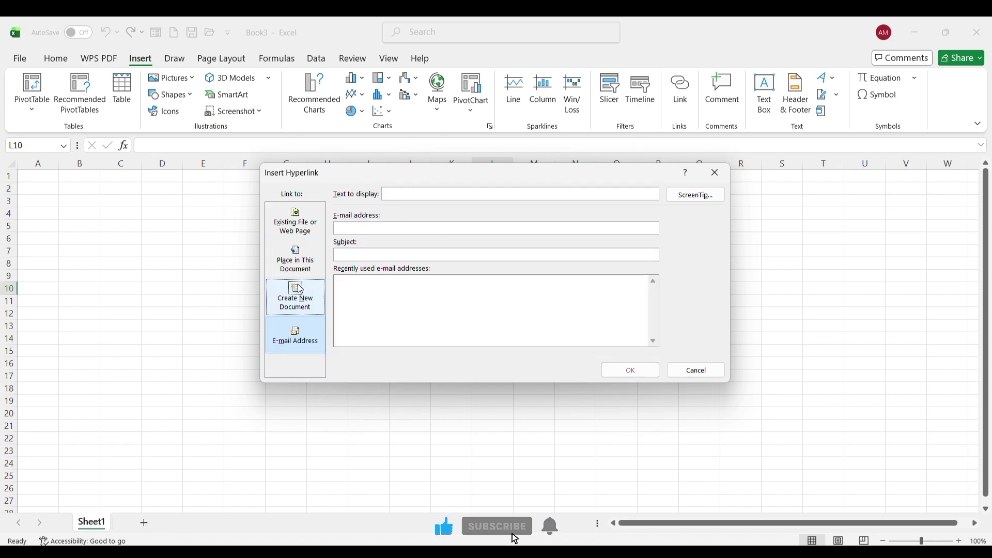
left_click(299, 290)
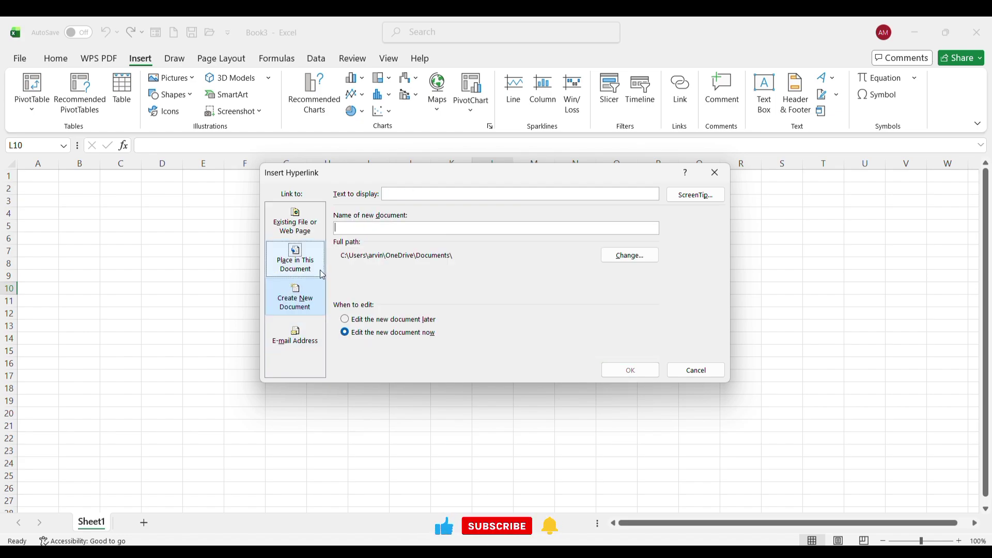
left_click(295, 209)
scroll(492, 310, "down", 2)
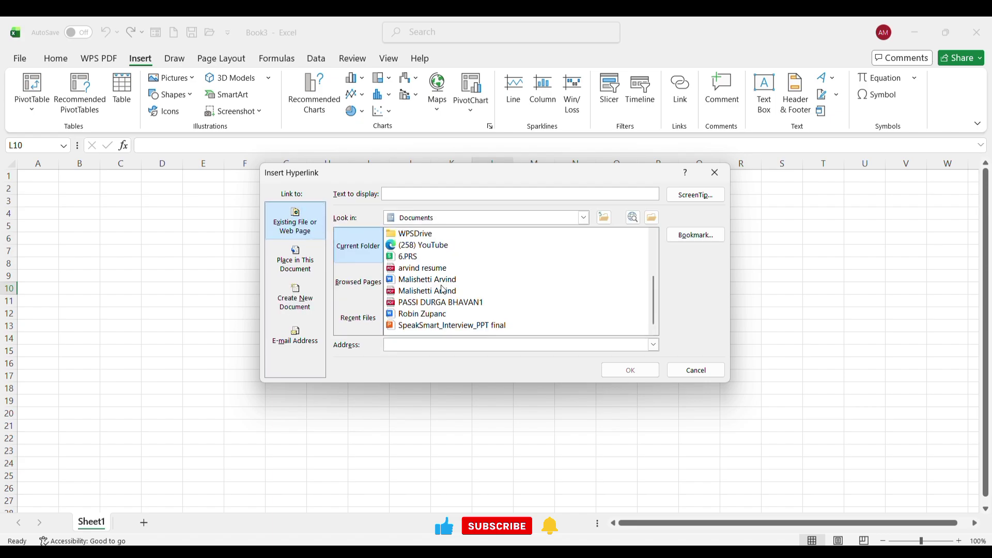
left_click(408, 270)
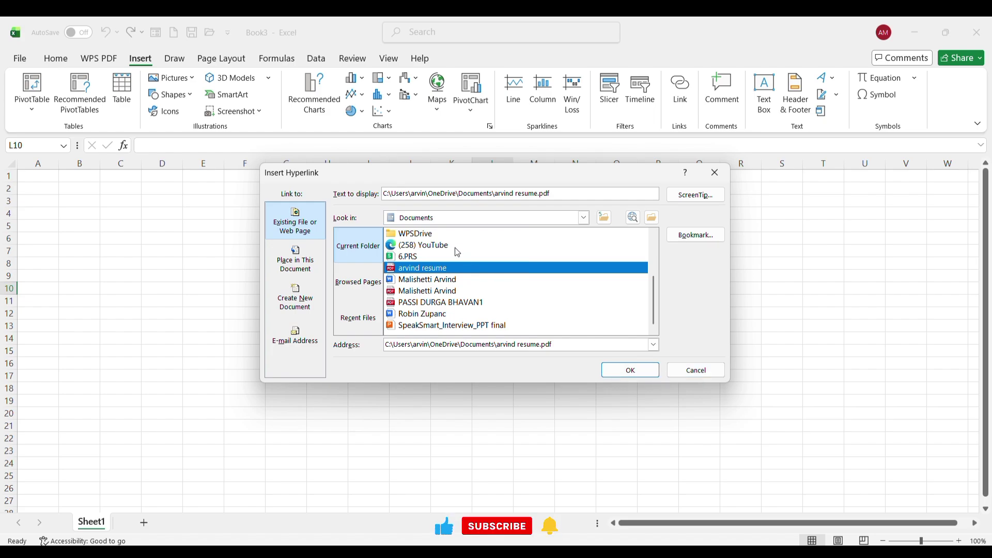
left_click(630, 371)
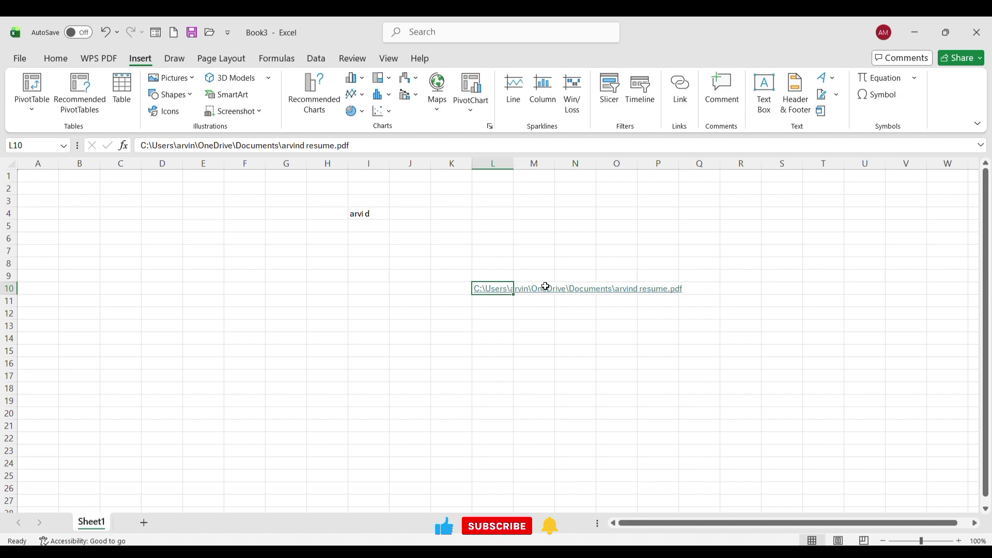
Step: Follow the hyperlink in cell L10, allow the PDF to open, and switch back to the Book3 workbook in Excel
left_click(500, 287)
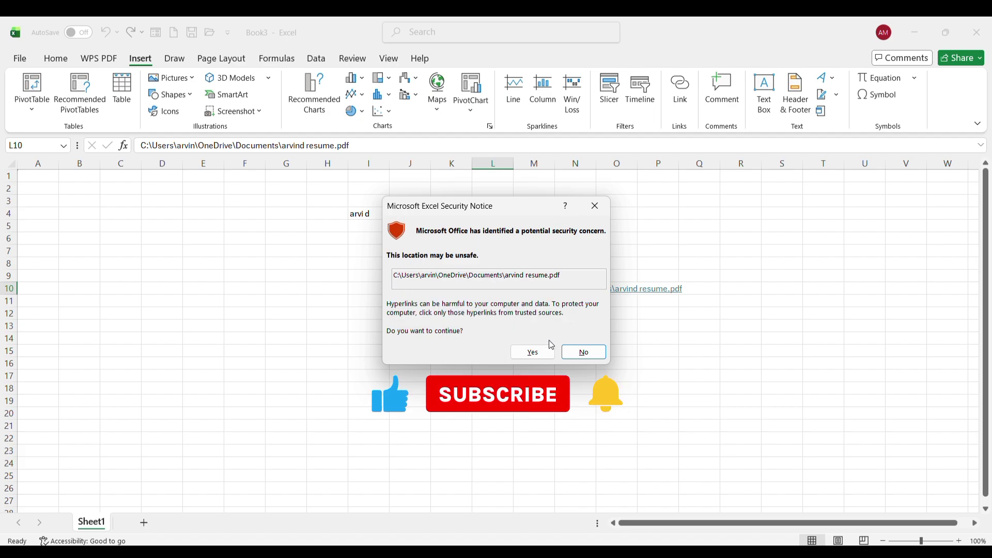
left_click(539, 353)
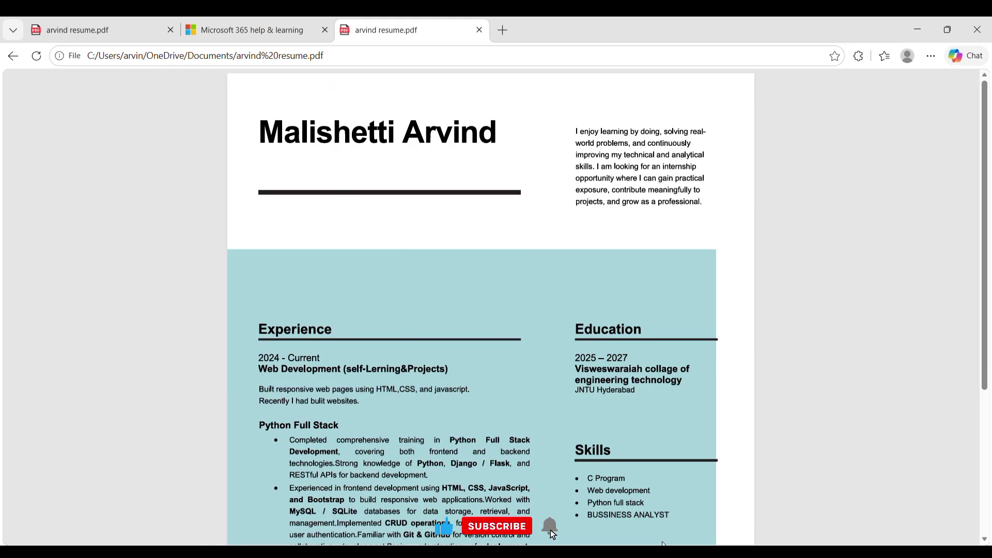
mouse_move(651, 553)
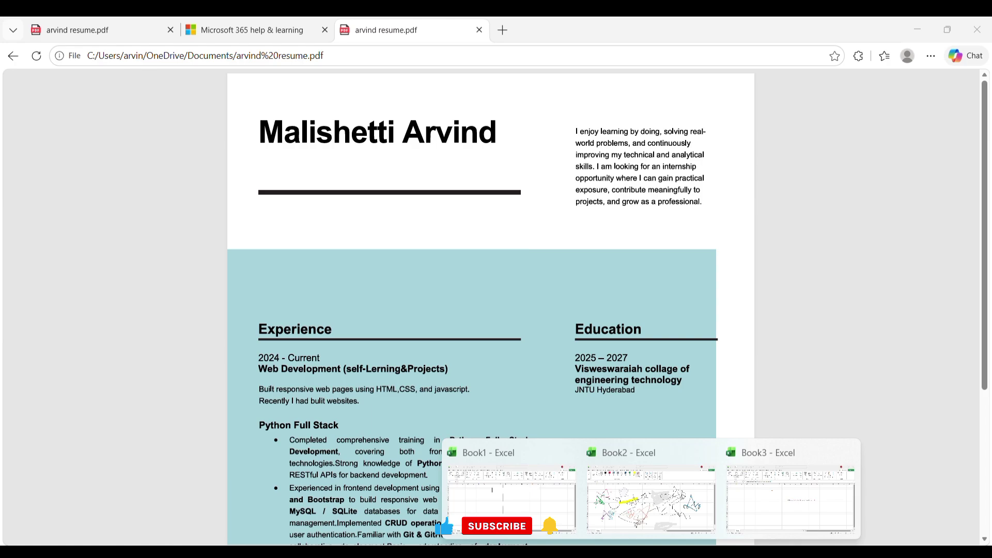
mouse_move(792, 522)
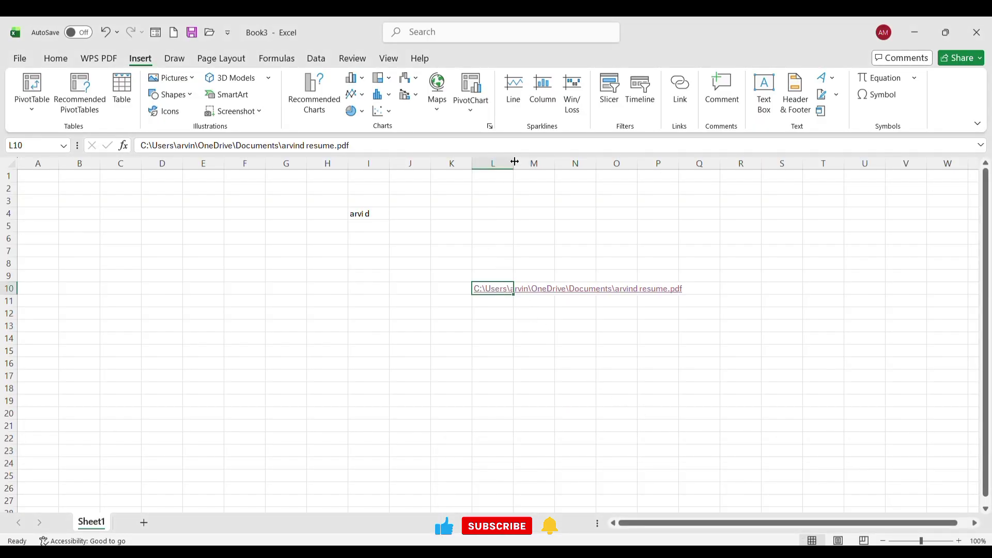
Step: Widen column L to fit the whole link text and start a new comment on cell L10
left_click_drag(514, 163, 689, 161)
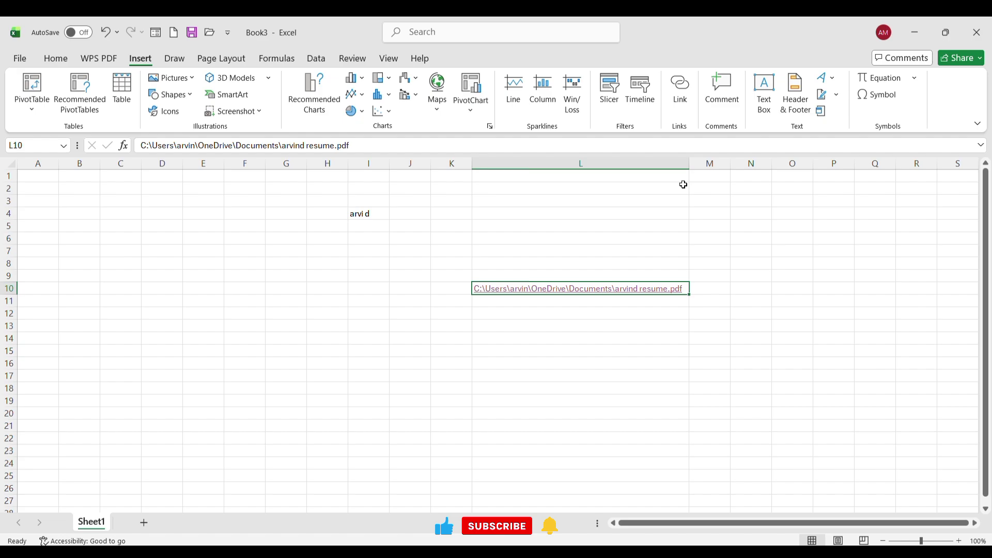
left_click(721, 117)
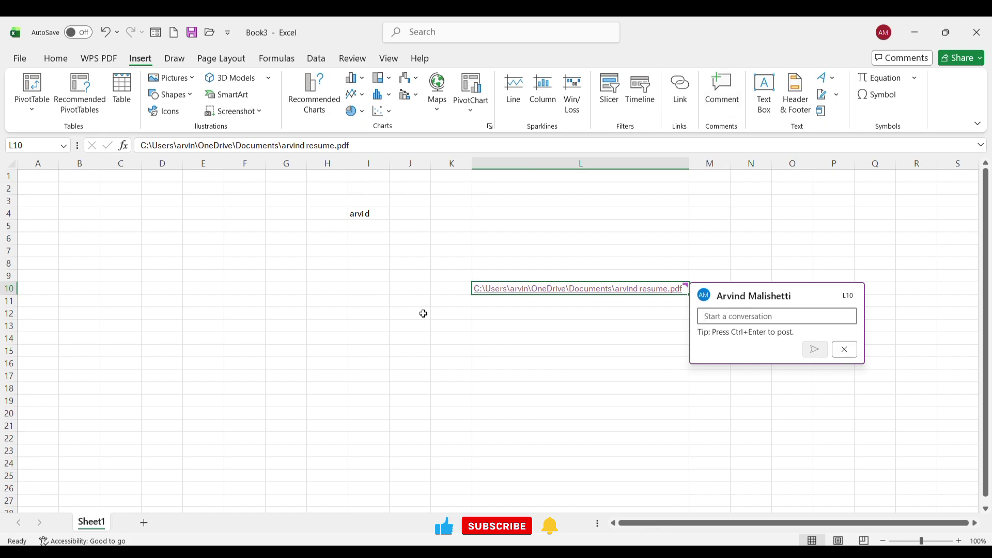
left_click(298, 301)
left_click(298, 300)
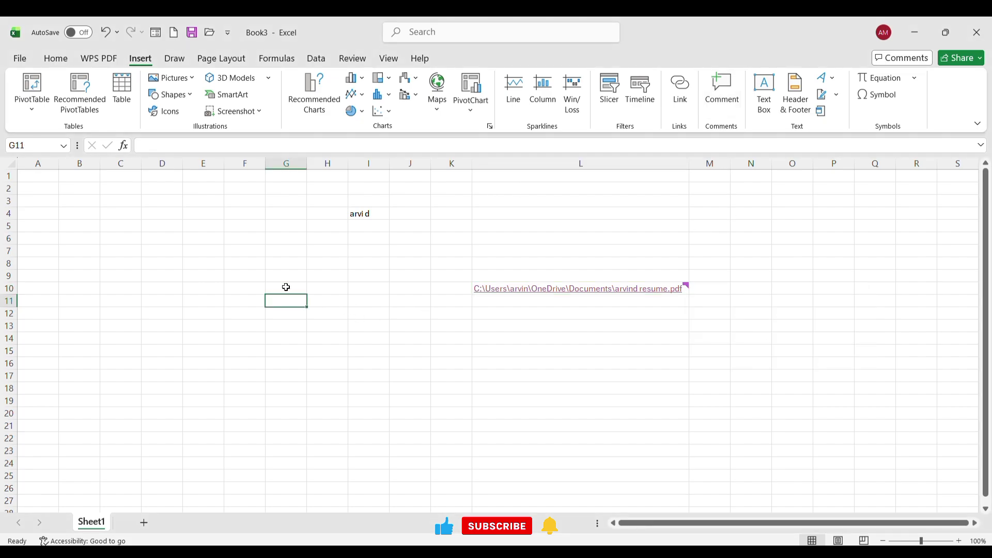
left_click_drag(73, 188, 587, 543)
scroll(301, 398, "up", 8)
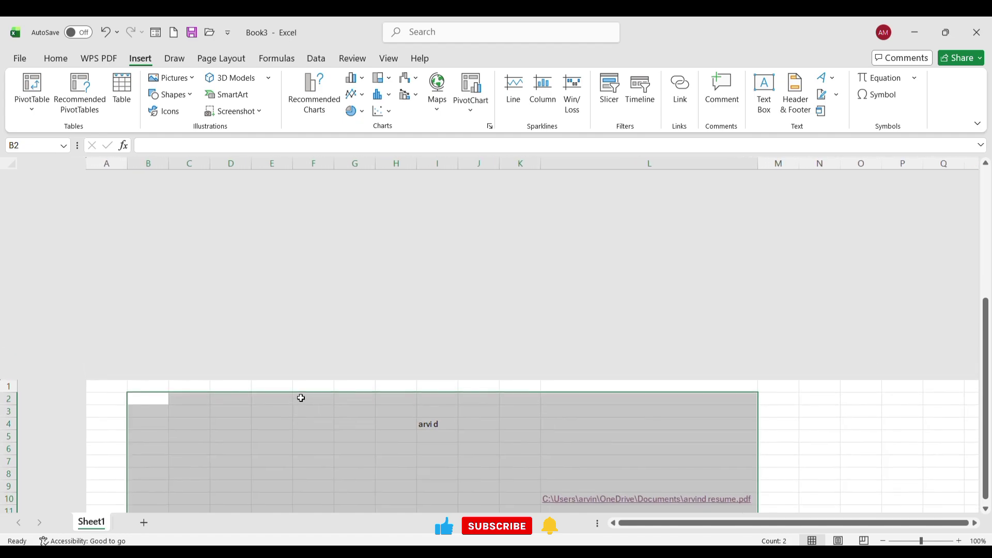
scroll(301, 398, "down", 4)
scroll(301, 393, "down", 1)
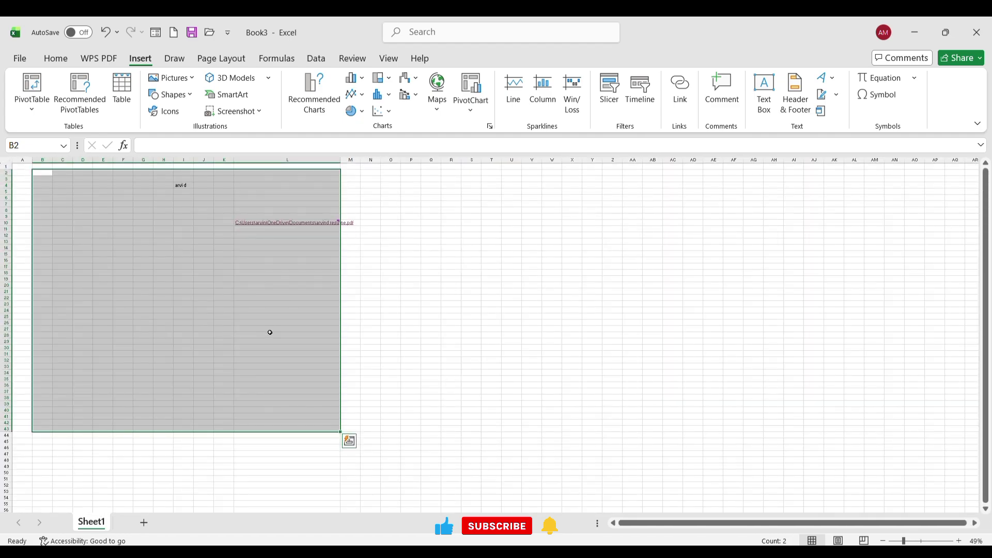
scroll(269, 333, "up", 6)
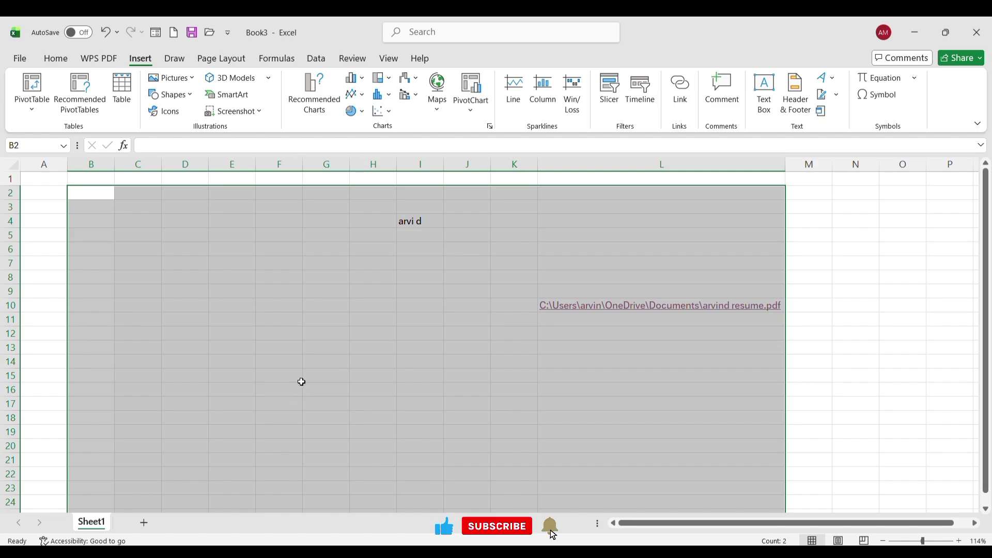
left_click(415, 221)
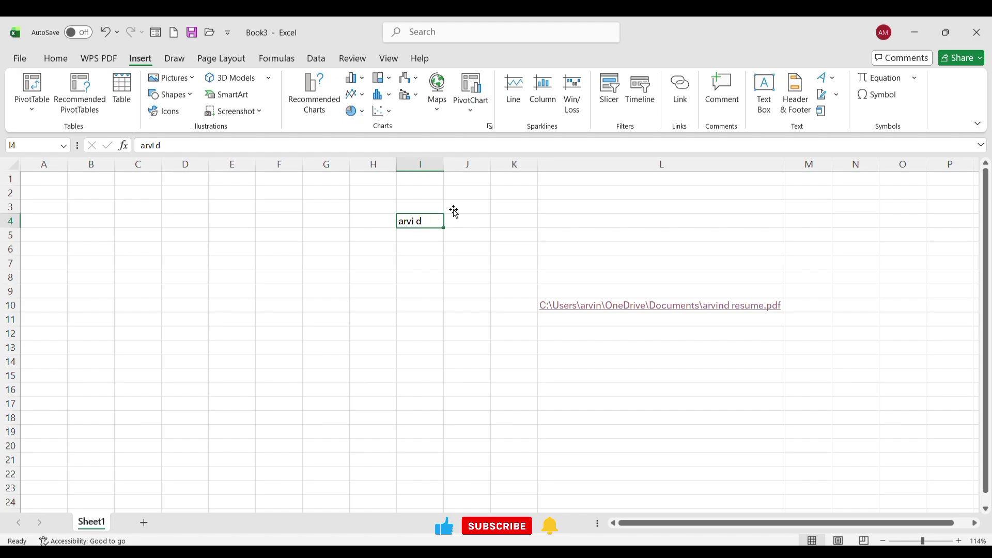
left_click(717, 84)
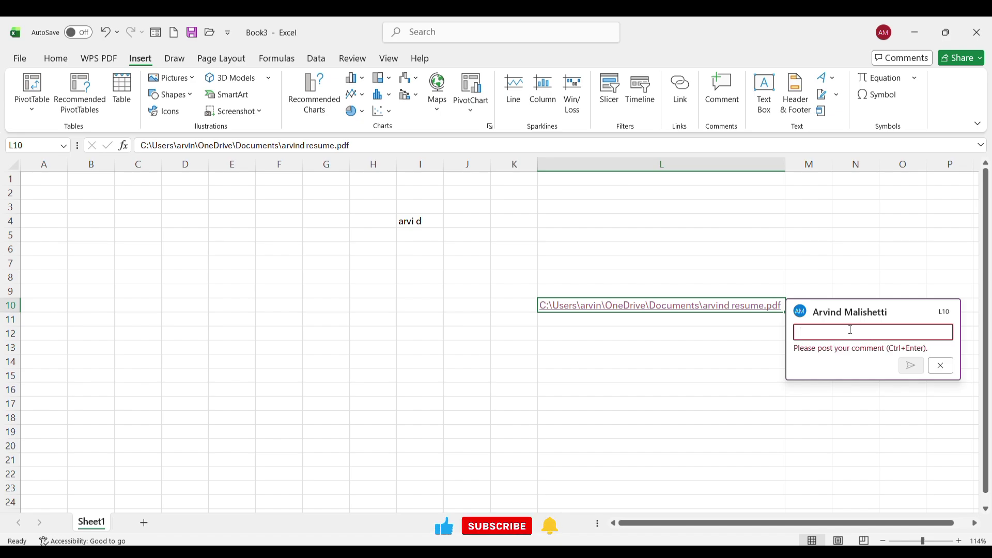
left_click(780, 331)
left_click_drag(780, 331, 447, 292)
left_click(442, 292)
left_click(290, 291)
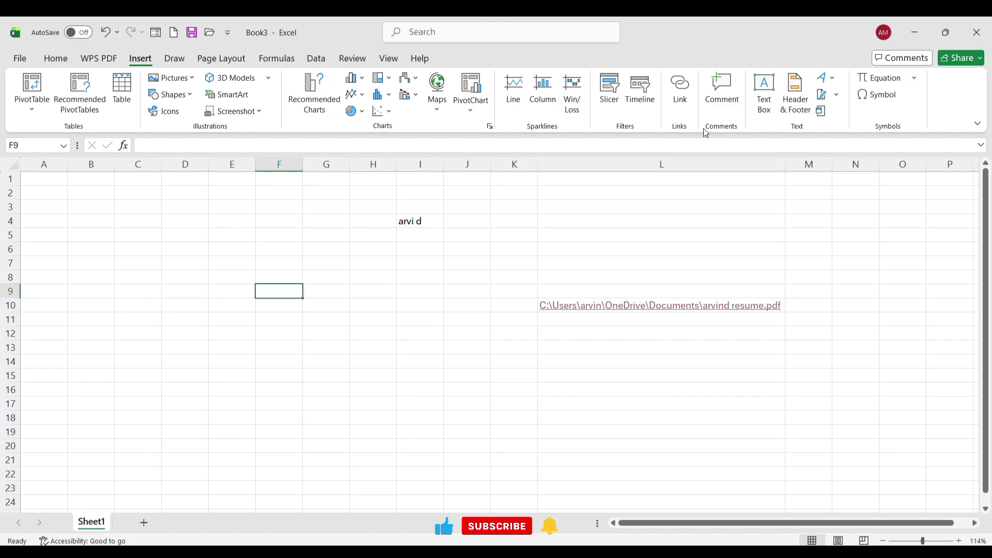
left_click(406, 432)
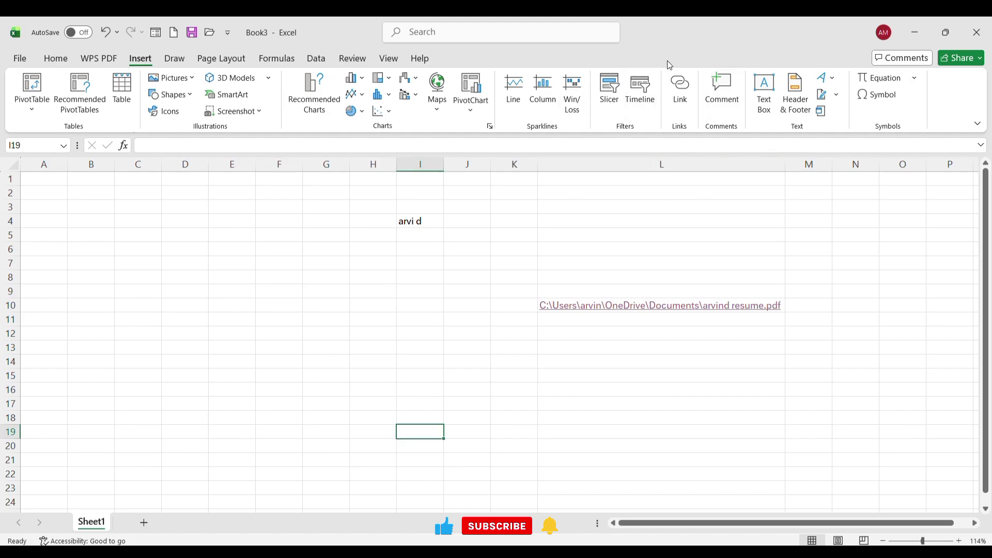
Step: Enter a first name as the text of the pending comment on cell L10 and post it
left_click(723, 90)
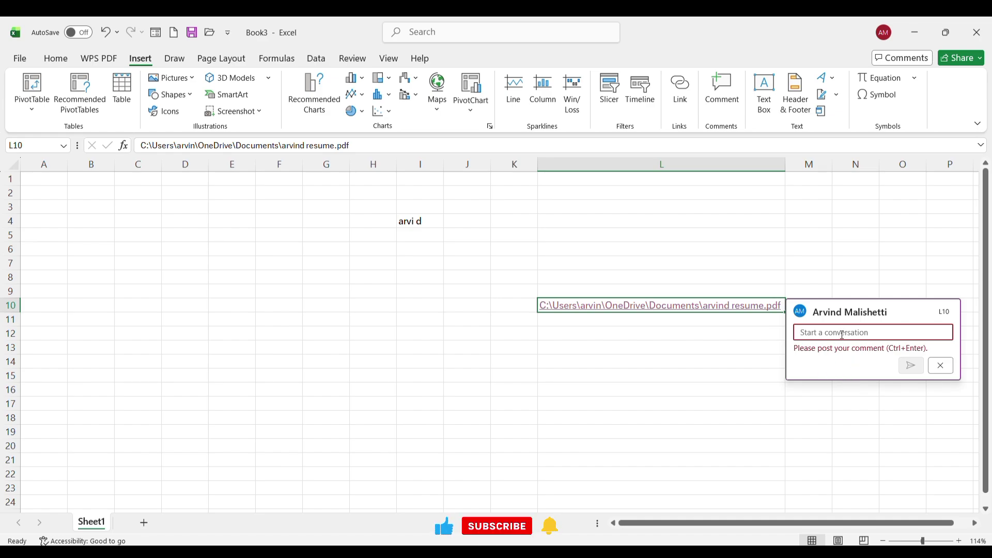
type("a")
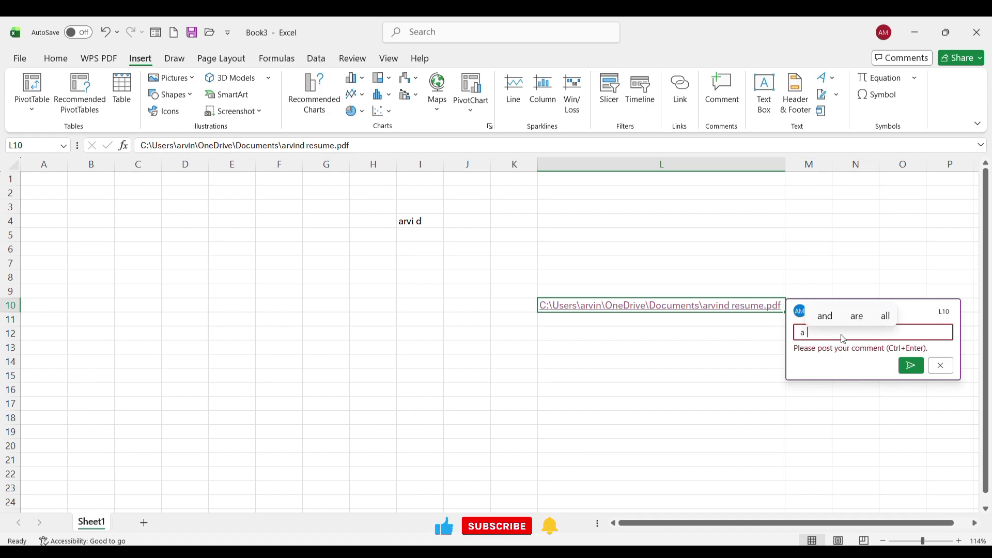
type("rvind")
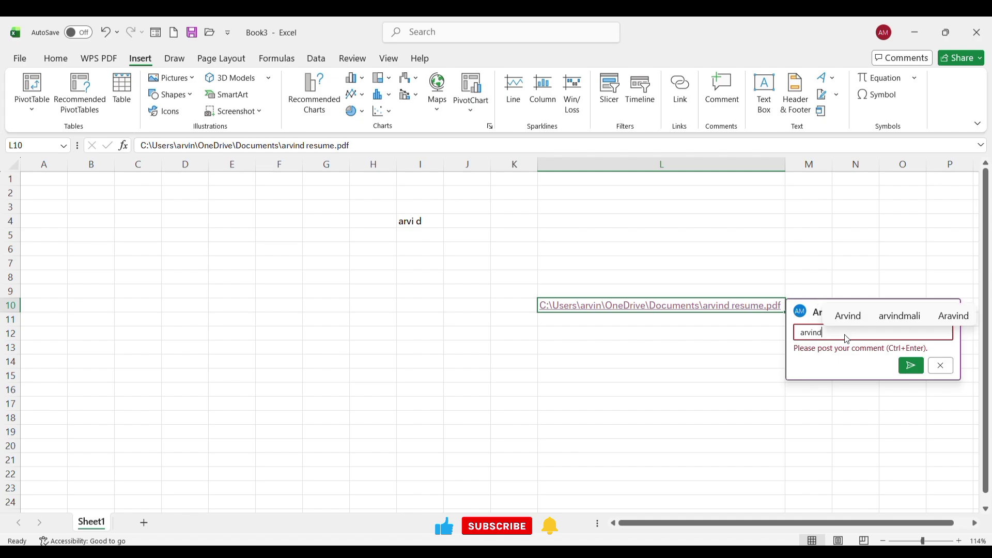
left_click(913, 366)
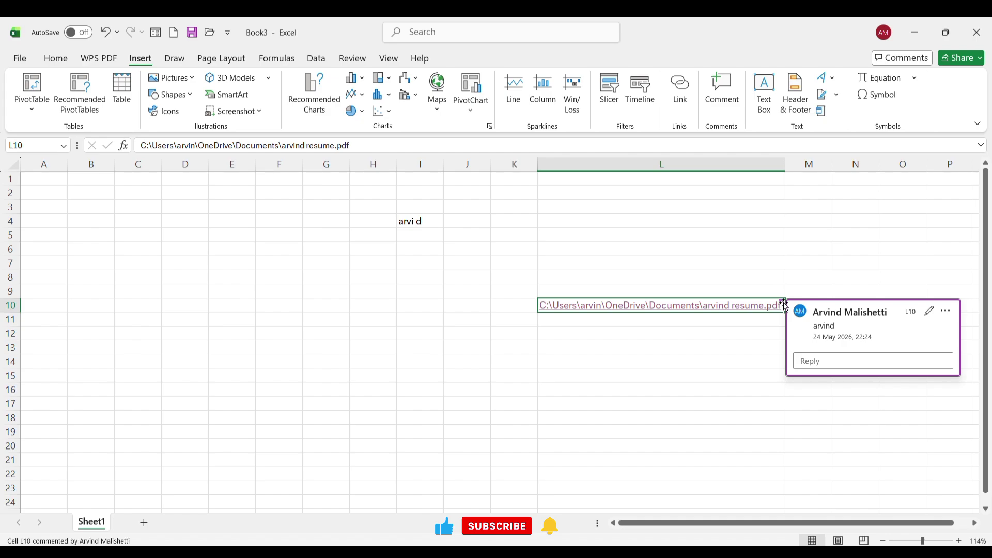
Step: Examine the comment indicator in the corner of cell L10 and read the comment attached to it
left_click(783, 371)
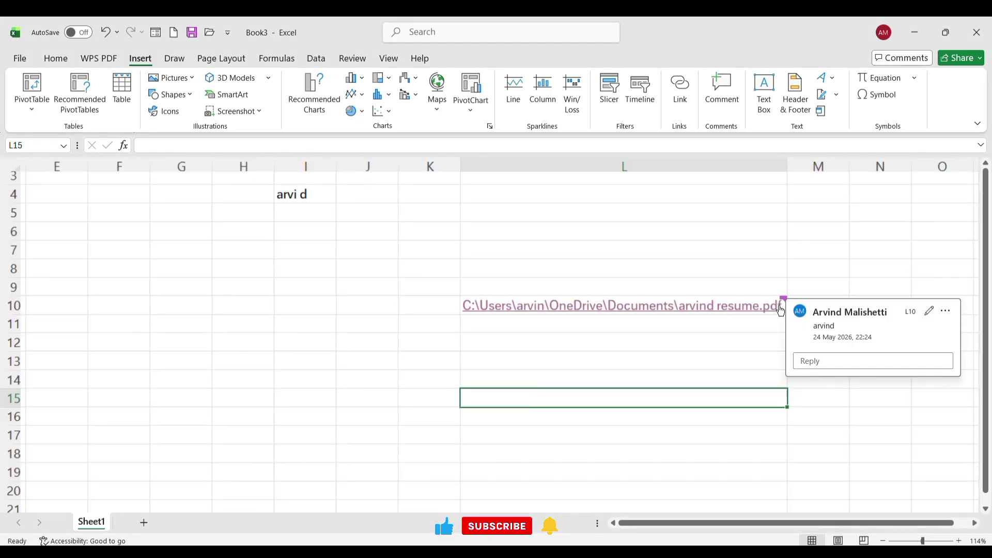
scroll(779, 313, "up", 15, "ctrl")
scroll(971, 299, "up", 4, "ctrl")
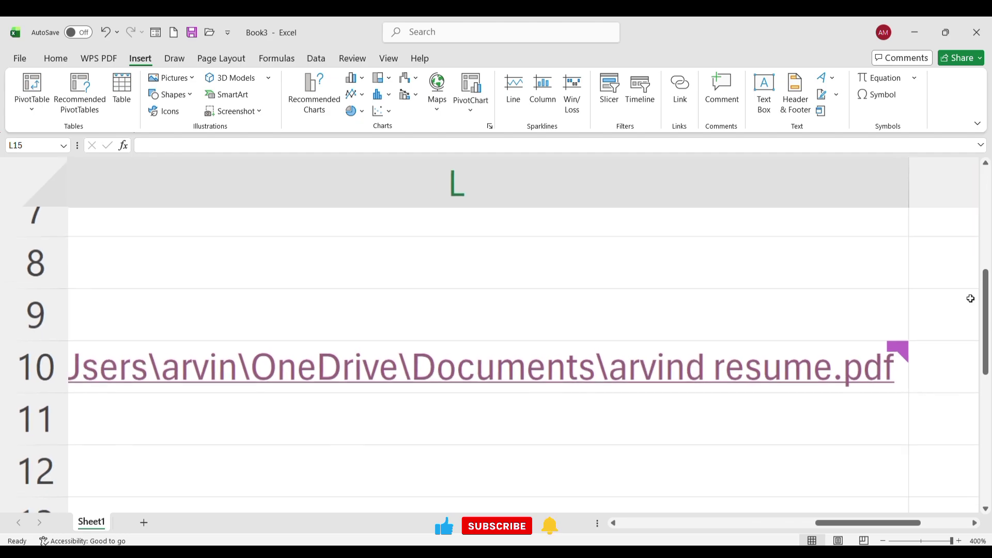
mouse_move(902, 367)
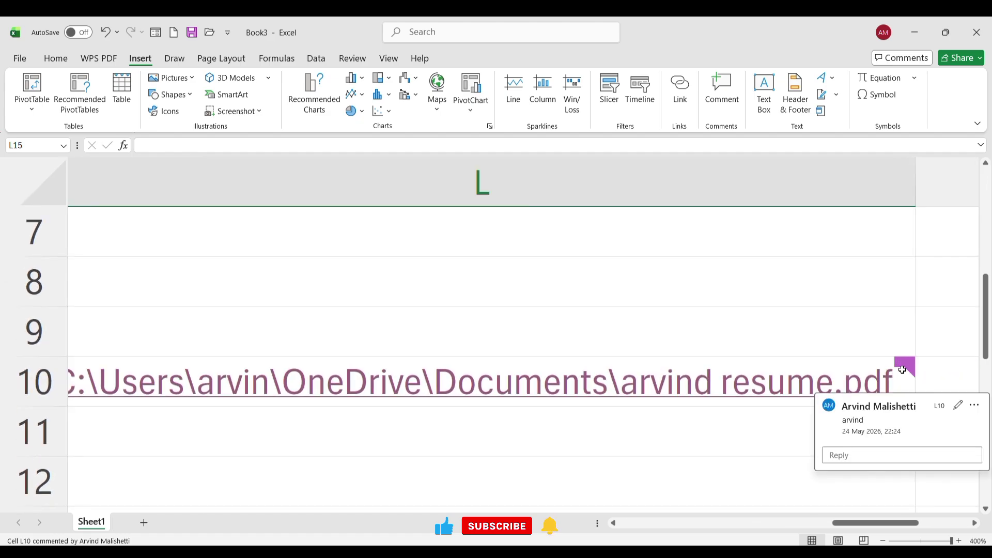
scroll(902, 370, "down", 20, "ctrl")
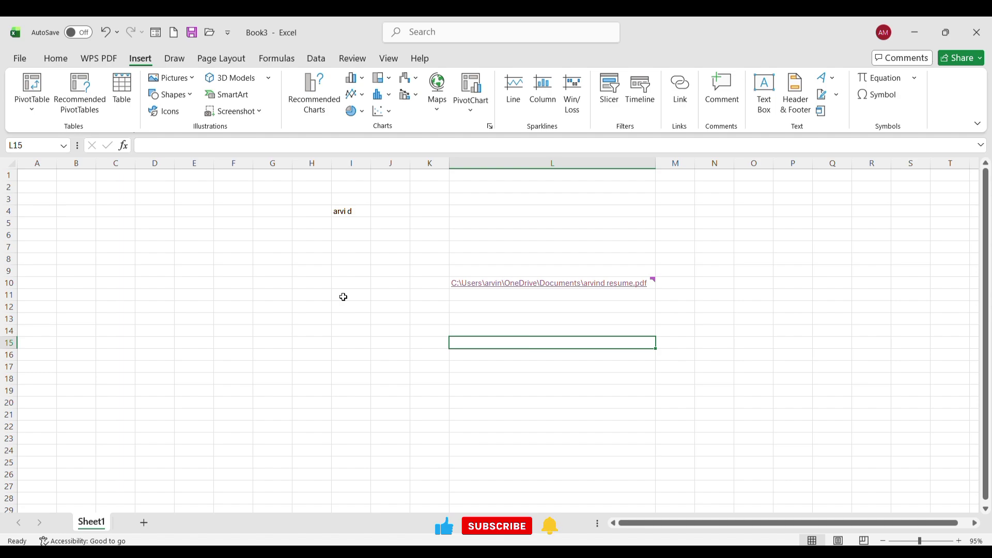
left_click(481, 279)
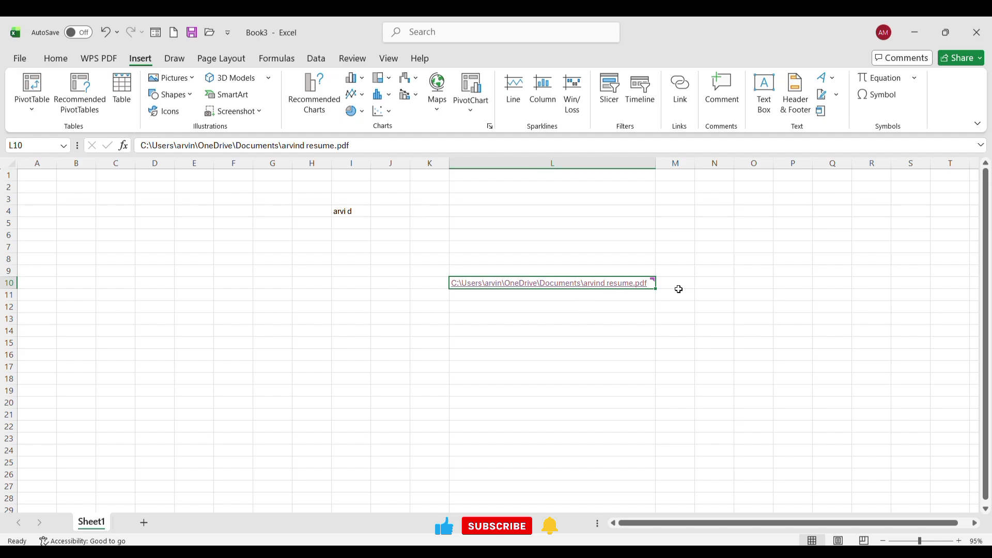
mouse_move(651, 282)
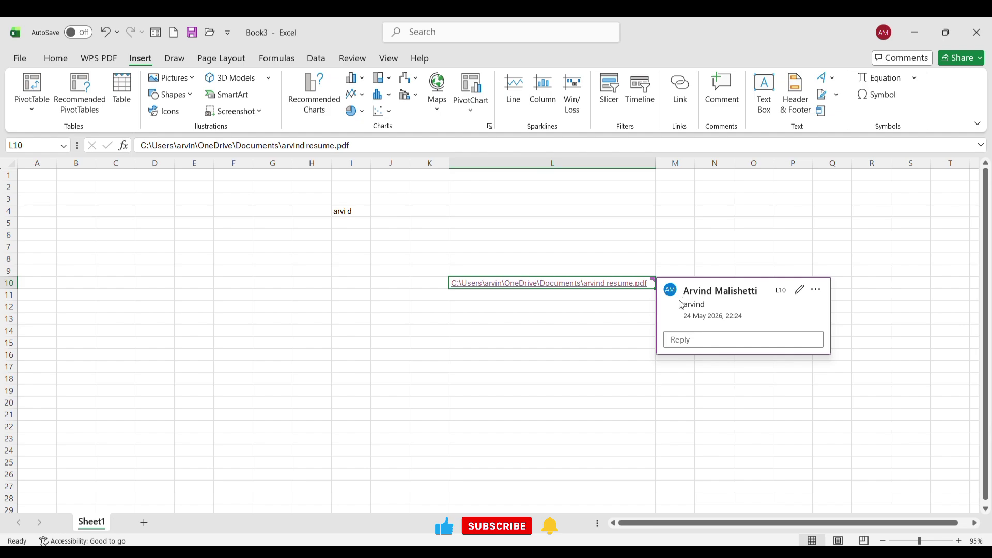
left_click(527, 357)
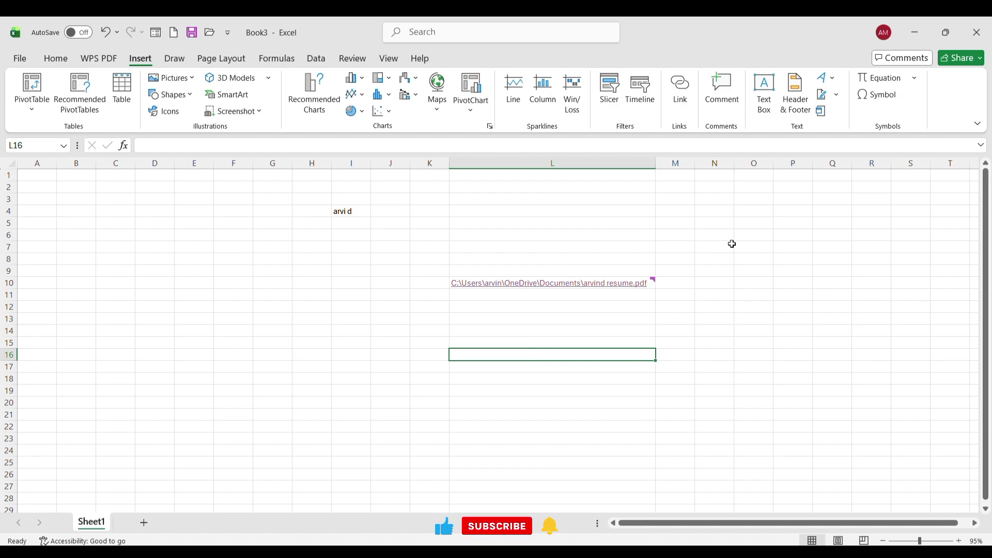
Step: Draw a text box over columns N to R, rows 9 to 21, and enter a first name, "kbi" and "huih" on separate lines
left_click(762, 104)
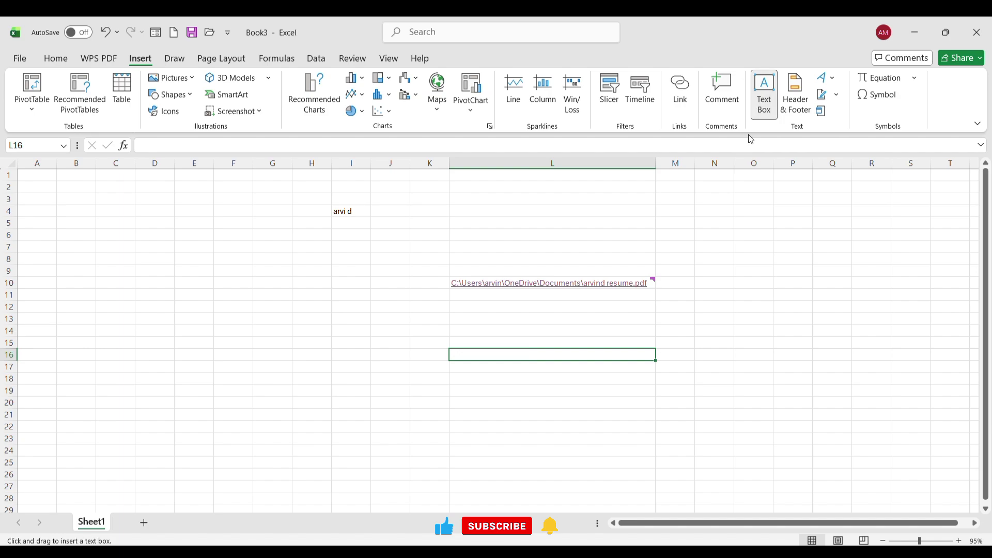
left_click_drag(705, 271, 884, 421)
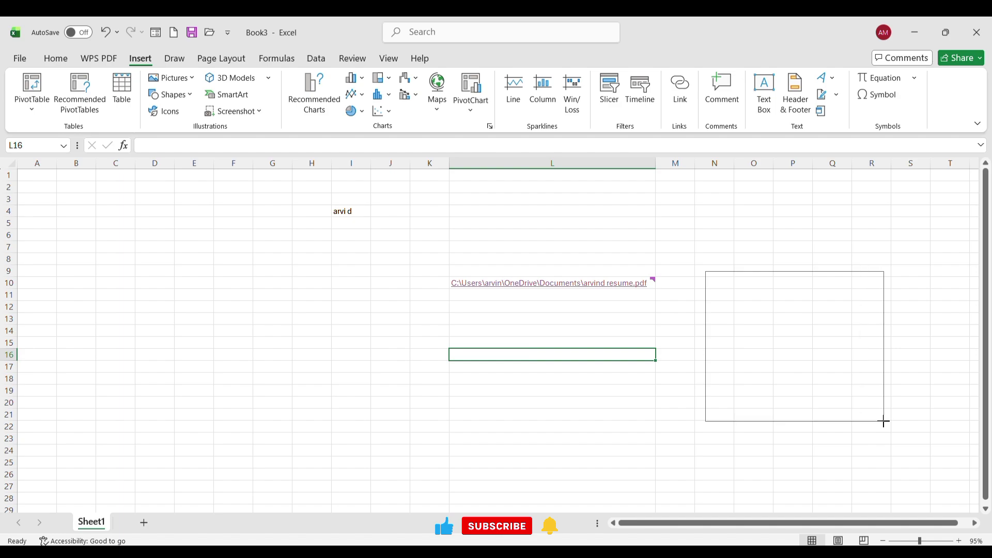
left_click_drag(884, 421, 884, 421)
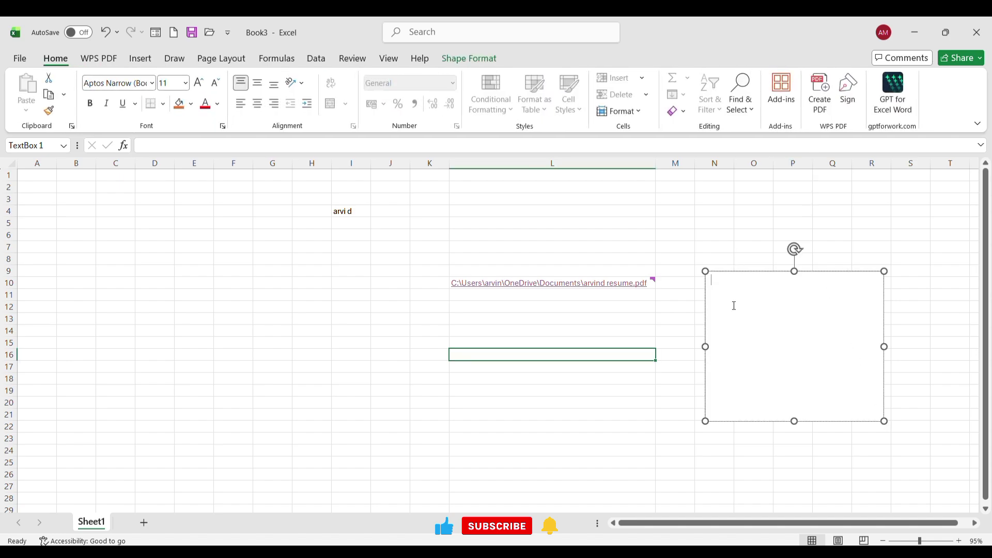
type("arvind  ")
type("kbi ")
type("huih")
key("Return")
left_click(684, 261)
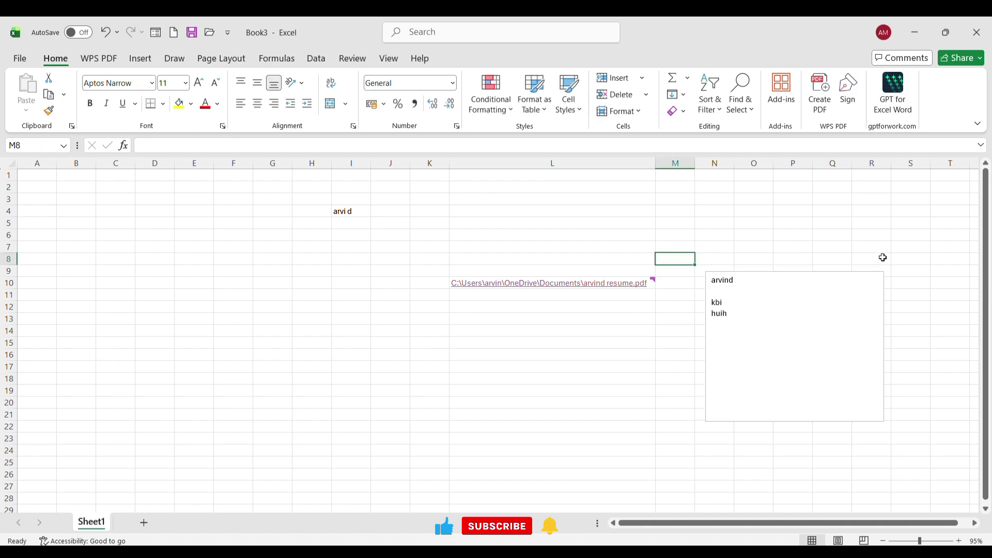
left_click(827, 380)
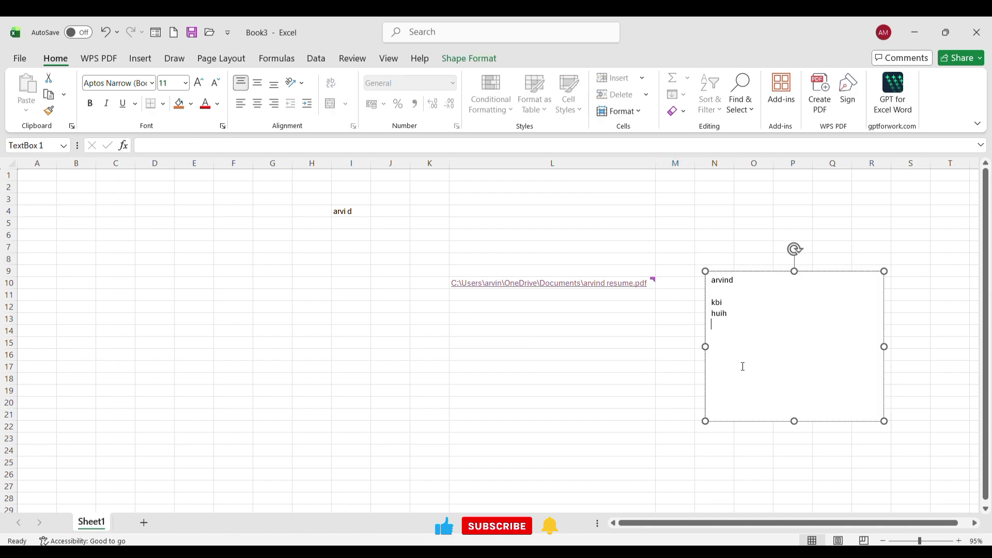
left_click_drag(743, 367, 785, 274)
left_click(759, 252)
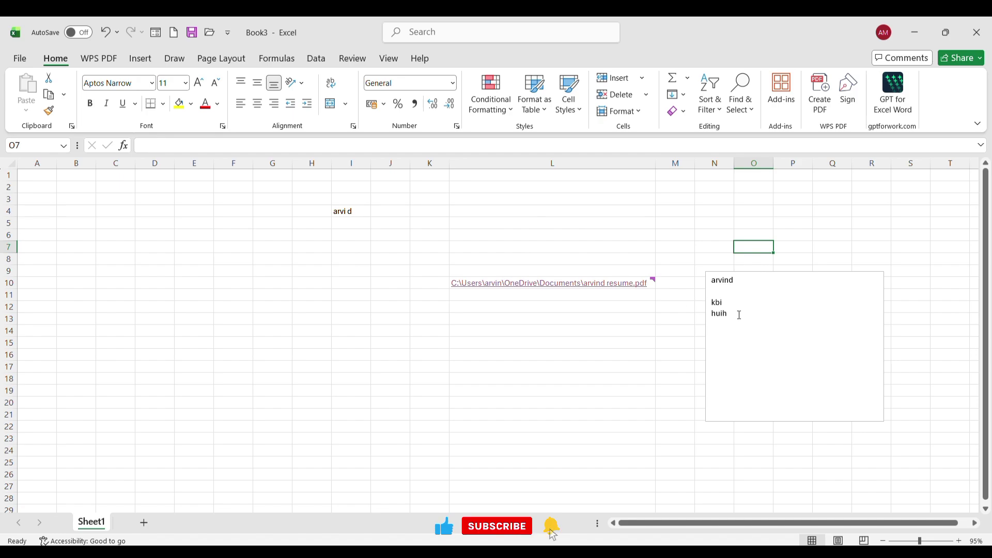
left_click(770, 276)
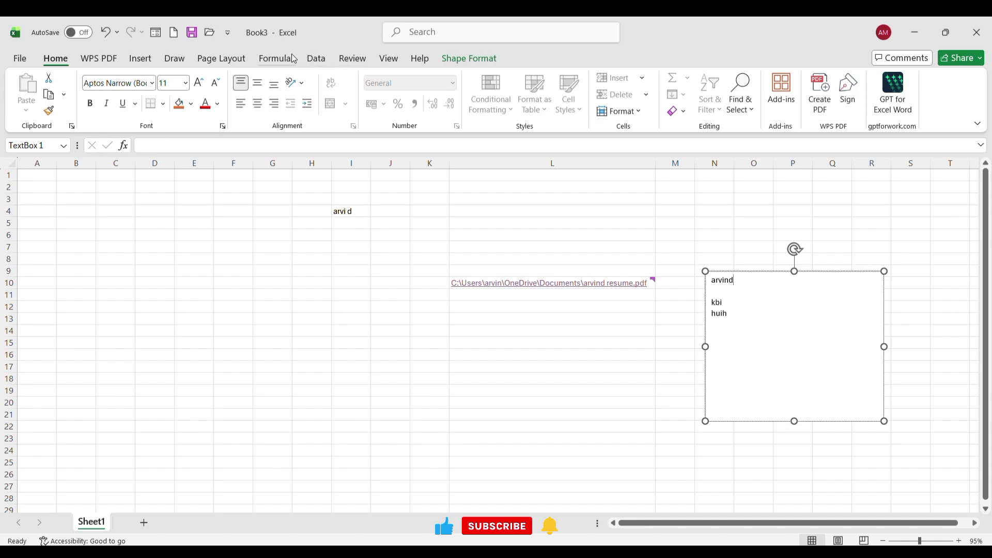
Step: Insert a page header on the worksheet with the text "sheet1" in its centre section
left_click(140, 58)
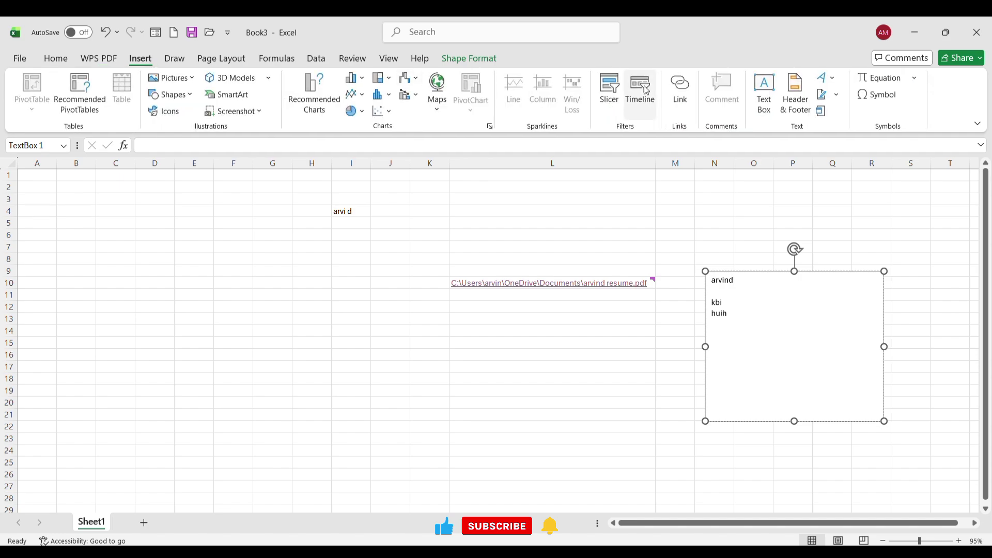
left_click(783, 110)
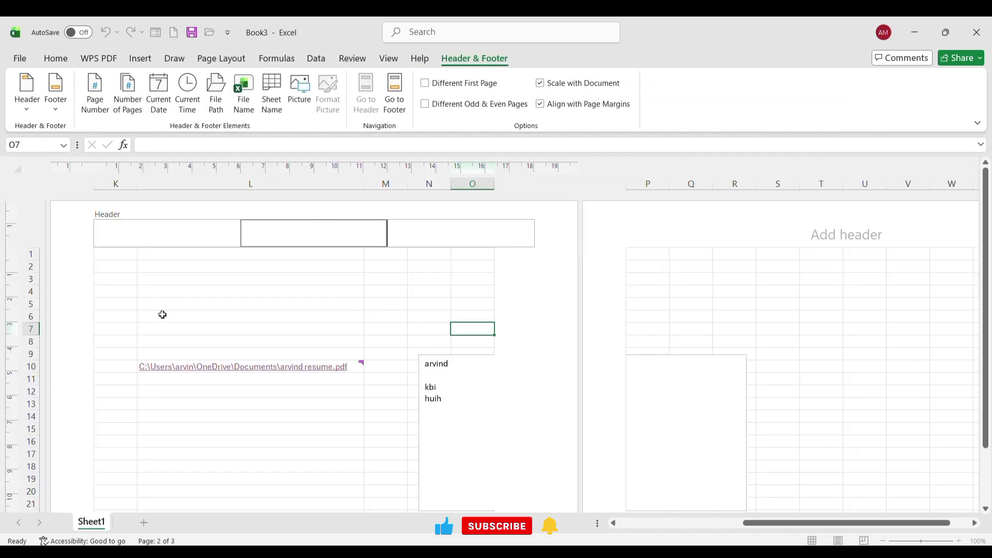
left_click(263, 339)
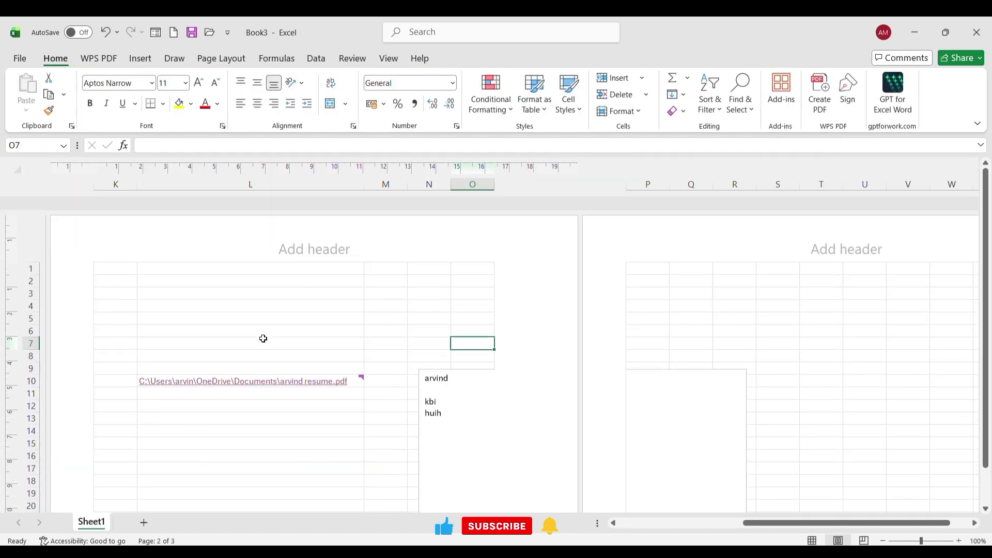
left_click(291, 228)
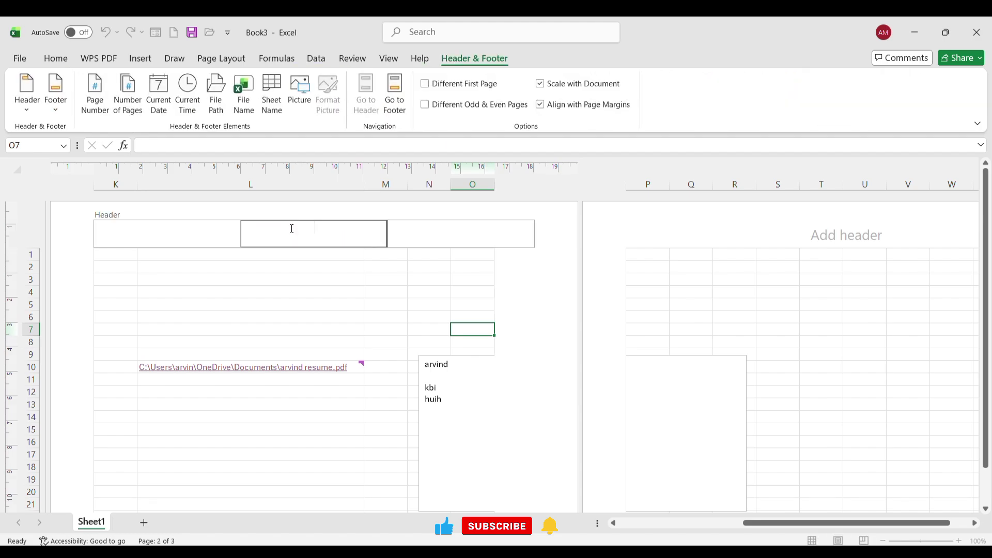
type("sheet1")
left_click(317, 277)
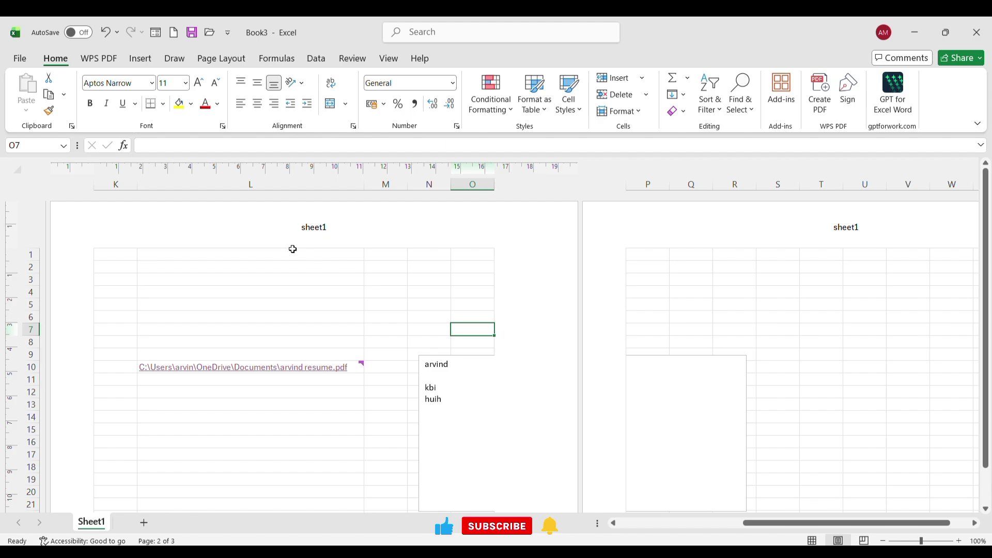
Step: Enter 1 in the centre section of the page footer and check the header and footer on the pages
scroll(293, 249, "down", 14)
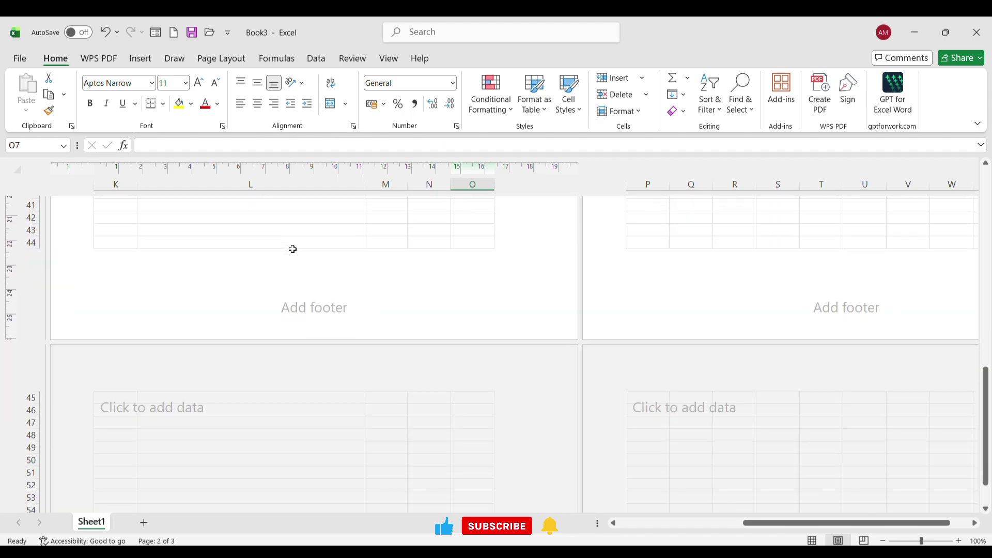
left_click(349, 312)
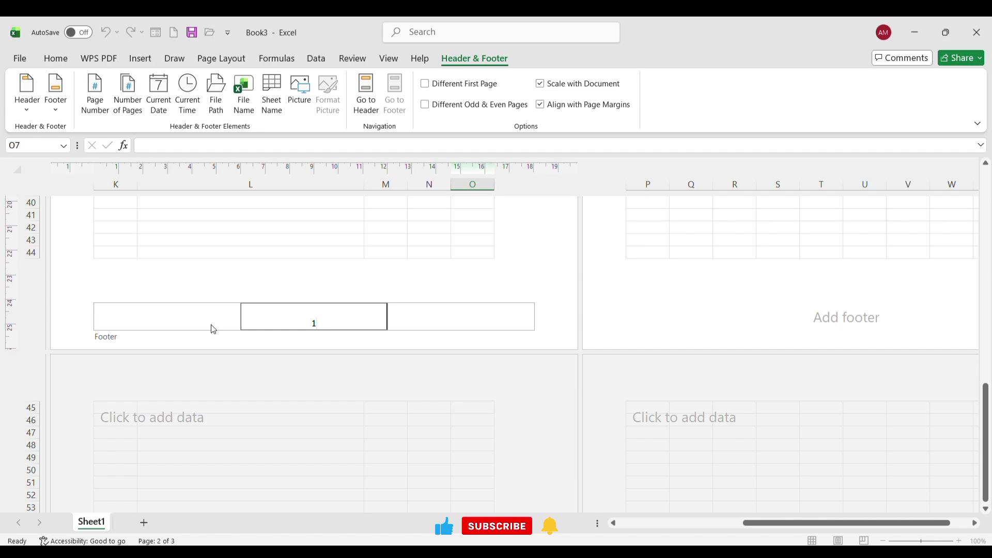
scroll(214, 329, "up", 15)
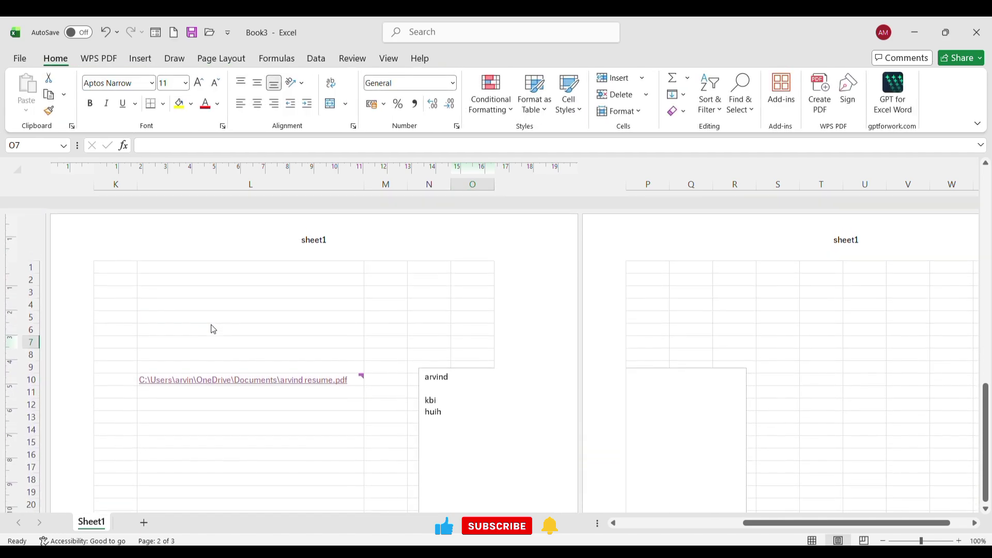
scroll(336, 338, "down", 8)
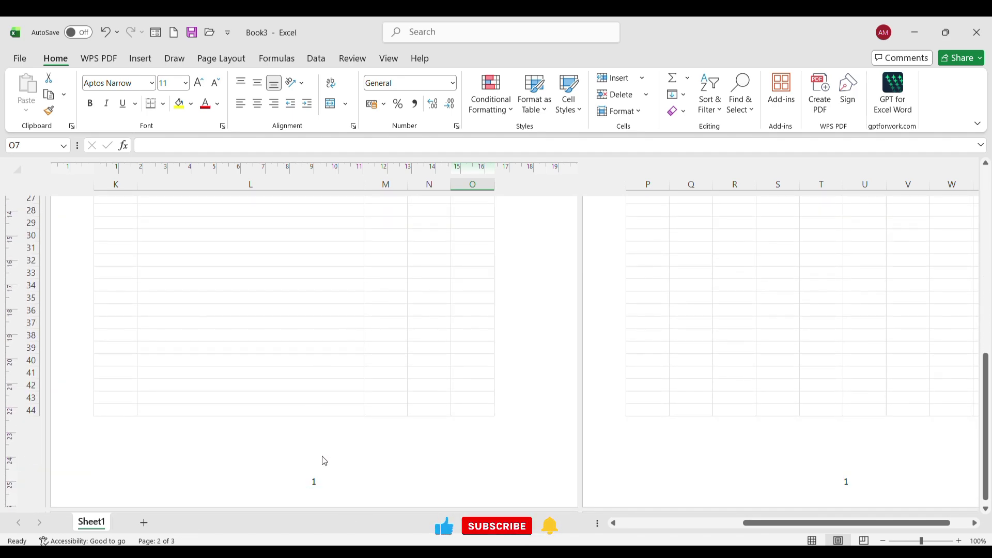
scroll(346, 346, "up", 7)
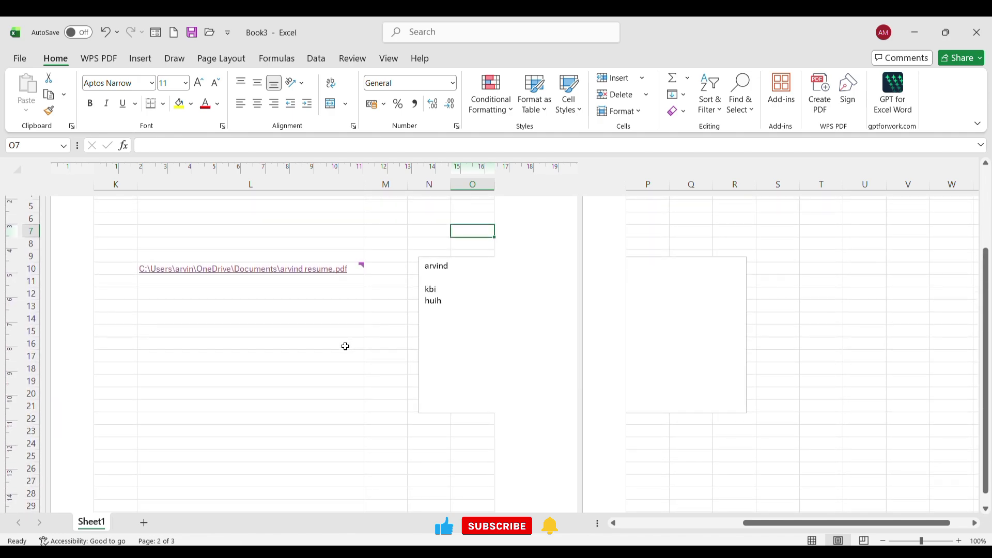
scroll(344, 346, "up", 3)
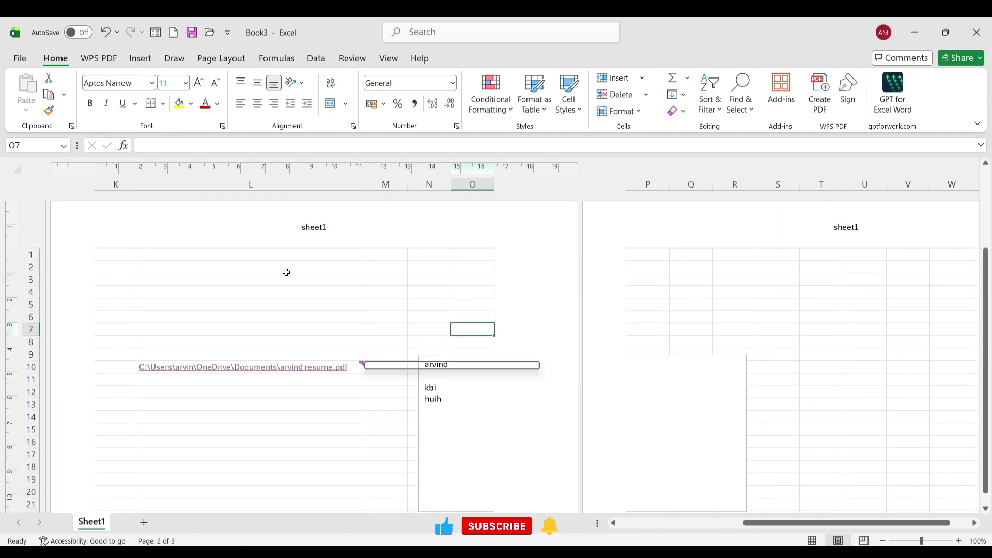
scroll(284, 272, "down", 5)
scroll(286, 272, "down", 6)
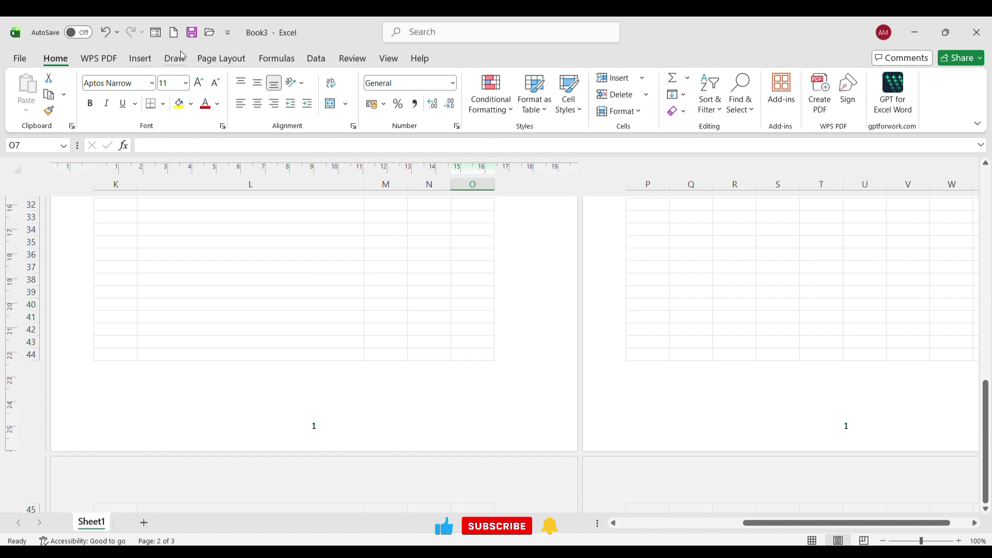
left_click(163, 60)
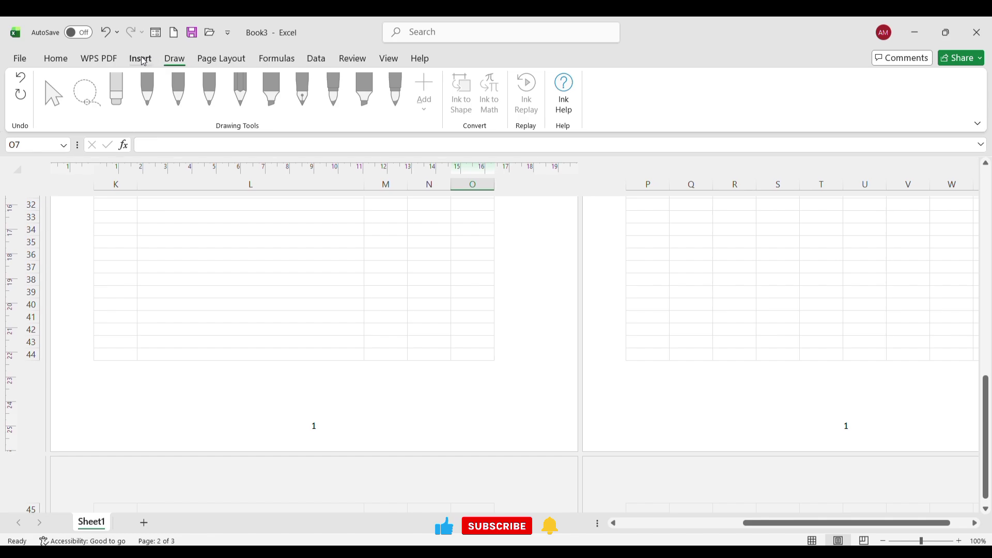
Step: Insert a WordArt object in the "Fill: Black, Text color 1; Shadow" style on the worksheet
left_click(143, 61)
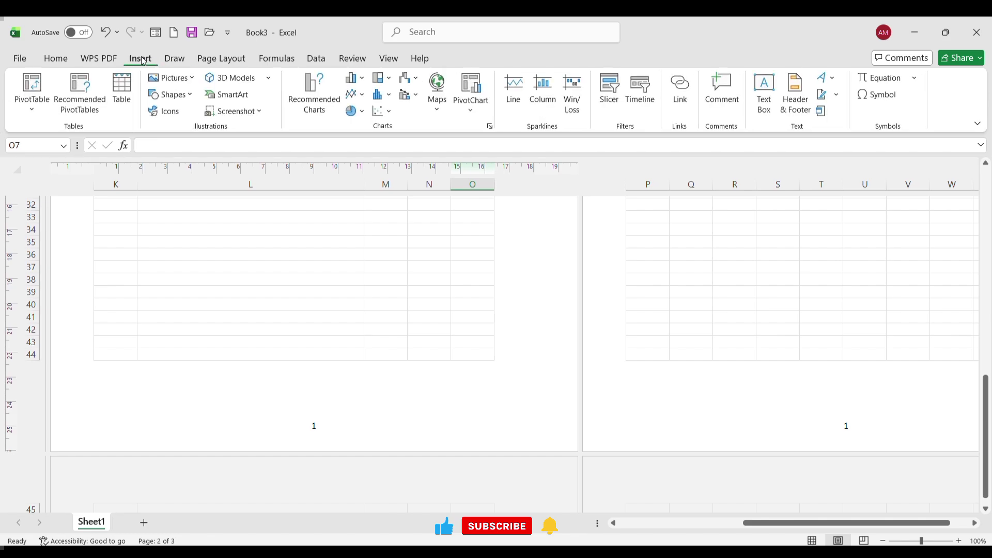
left_click(823, 78)
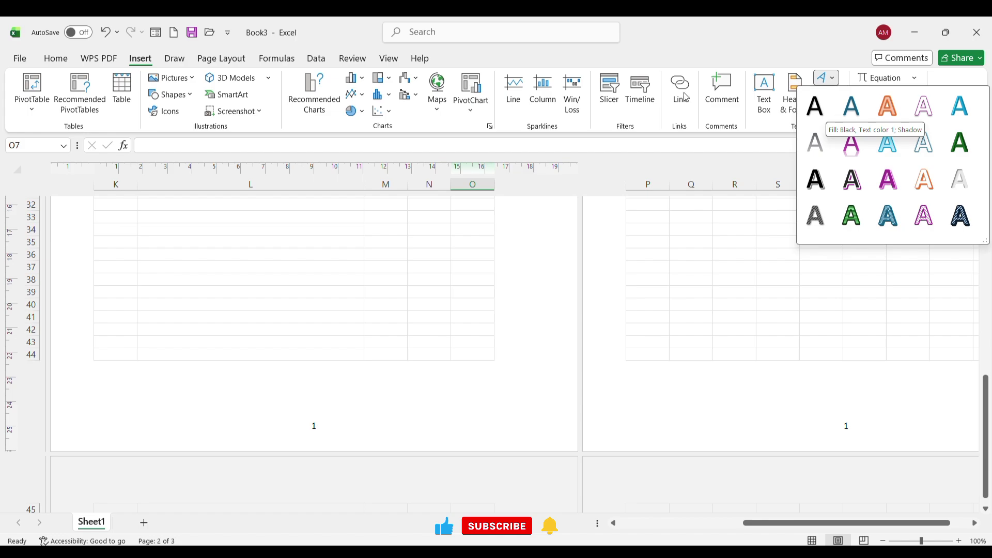
left_click(49, 58)
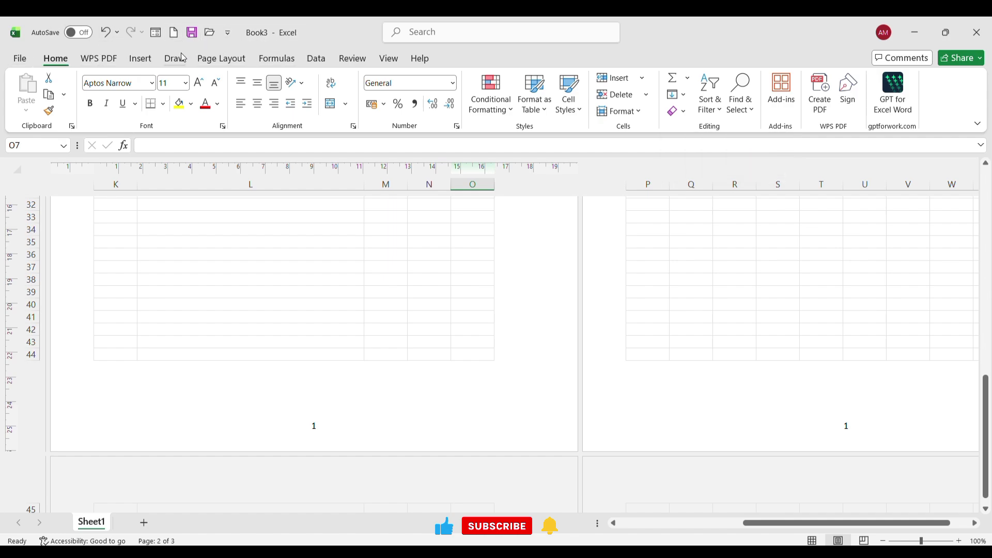
left_click(151, 58)
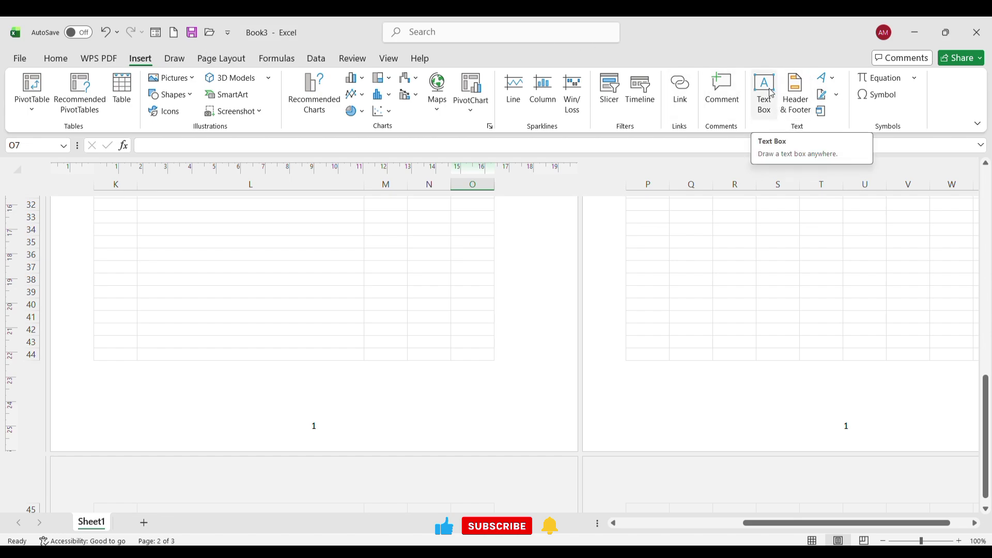
left_click(828, 80)
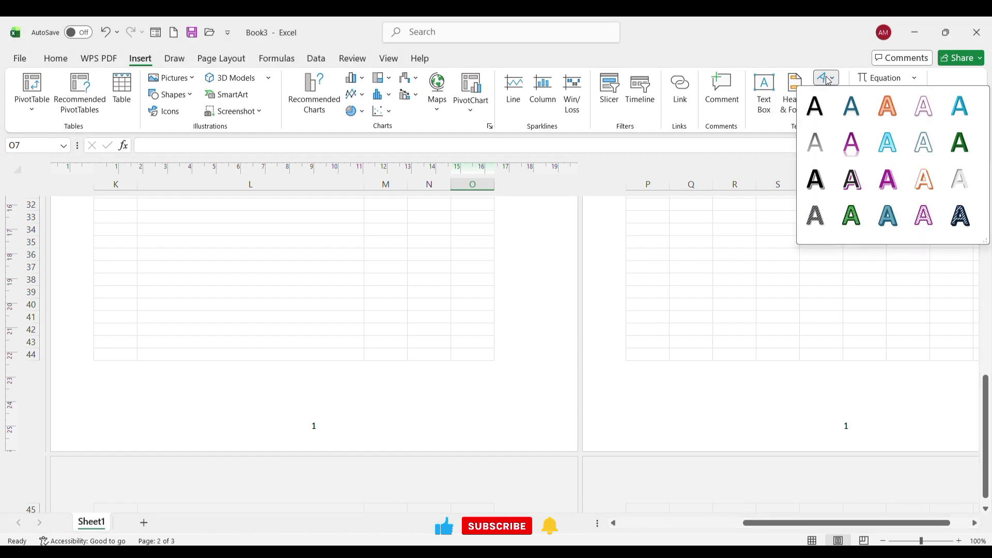
left_click(815, 107)
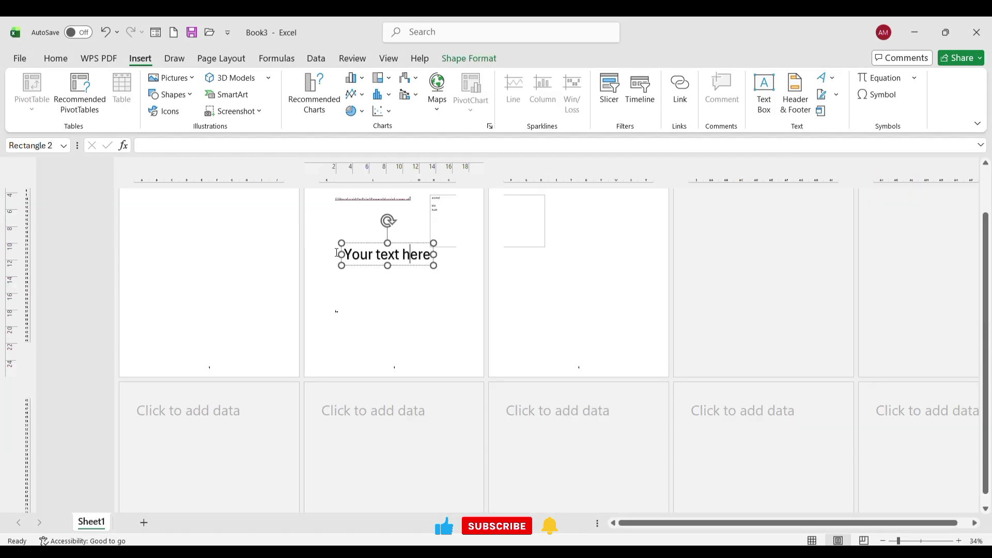
scroll(337, 253, "up", 10)
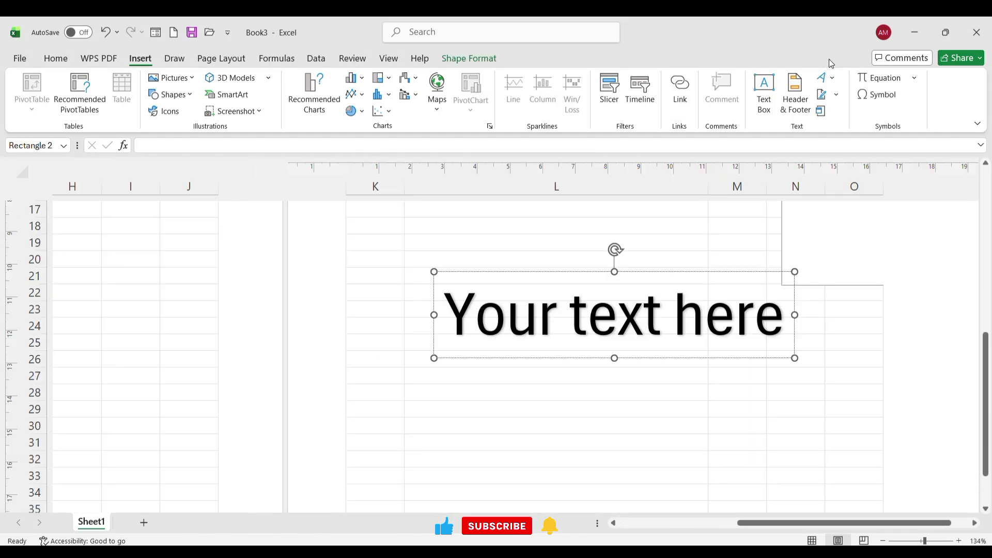
Step: Insert a second WordArt object in the dark blue style of the gallery's first row and enter "fyufyvfhf" as its text
left_click(825, 79)
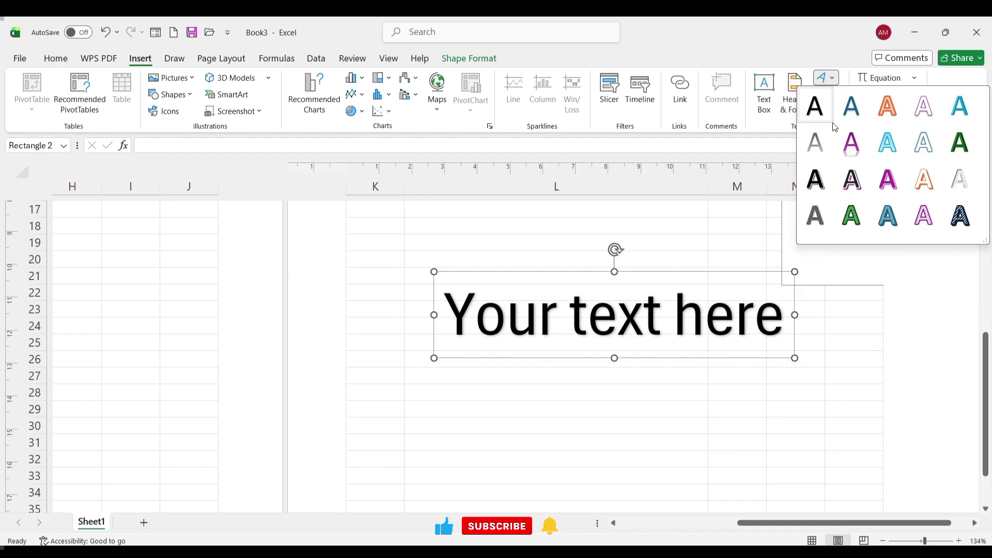
left_click(860, 117)
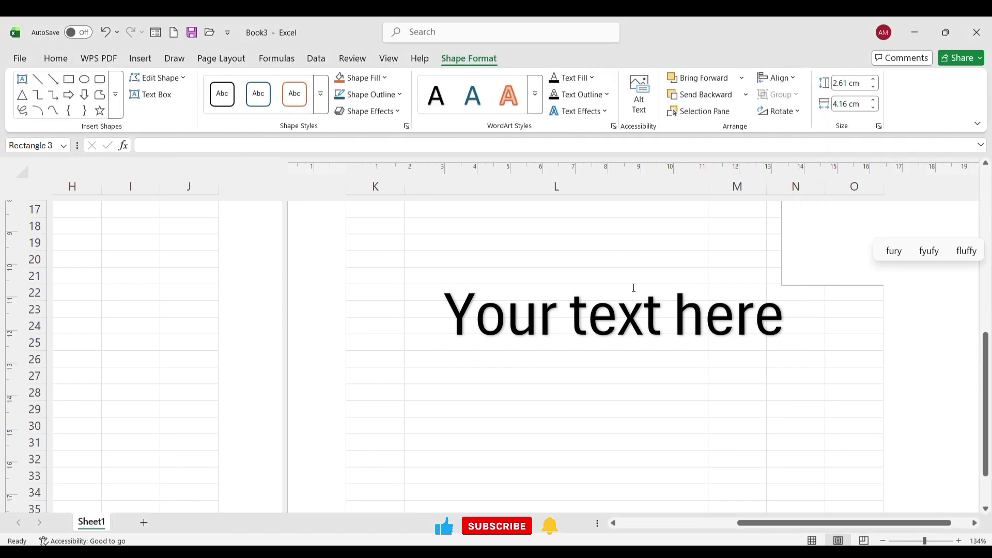
scroll(636, 284, "down", 4)
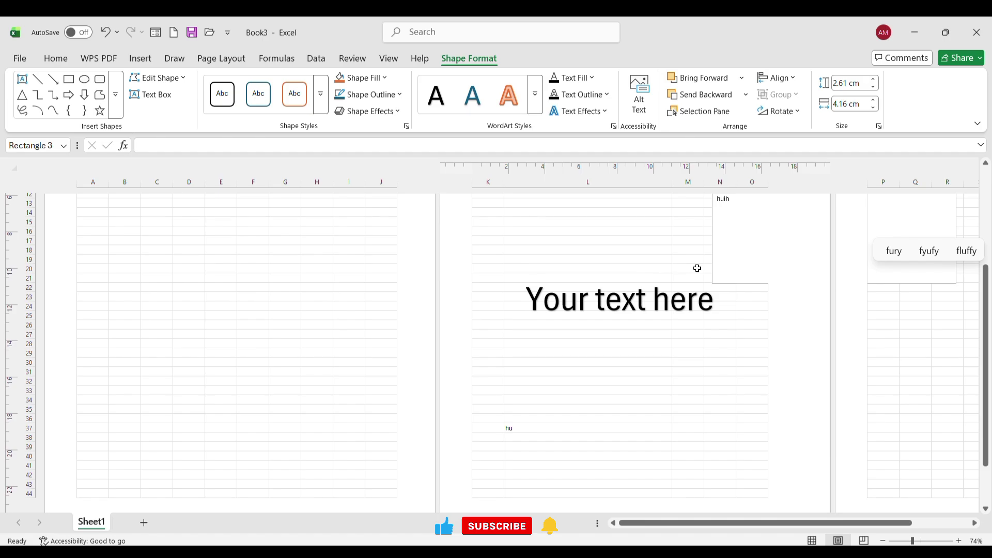
scroll(698, 268, "down", 1)
scroll(698, 269, "up", 1)
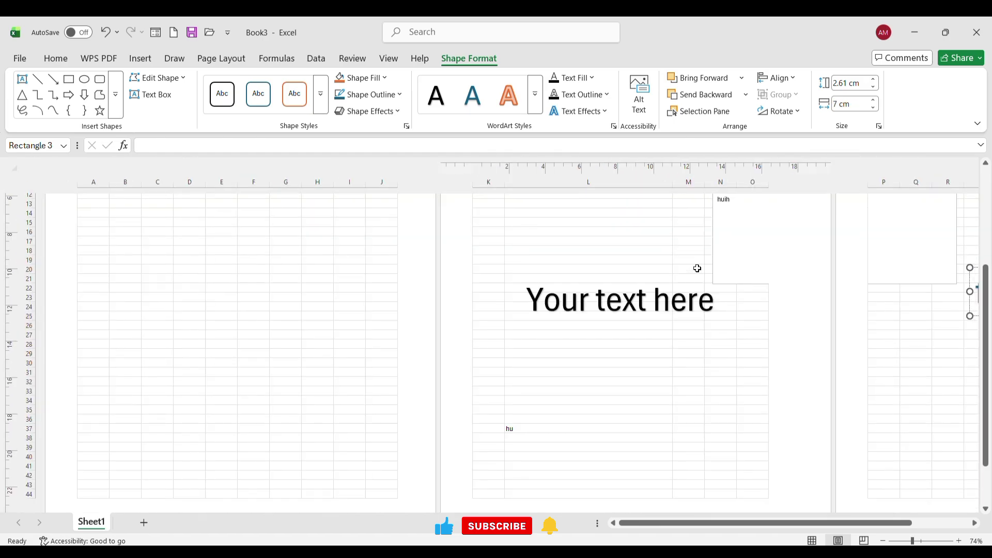
scroll(697, 268, "up", 5)
scroll(697, 268, "down", 7)
scroll(697, 268, "right", 10)
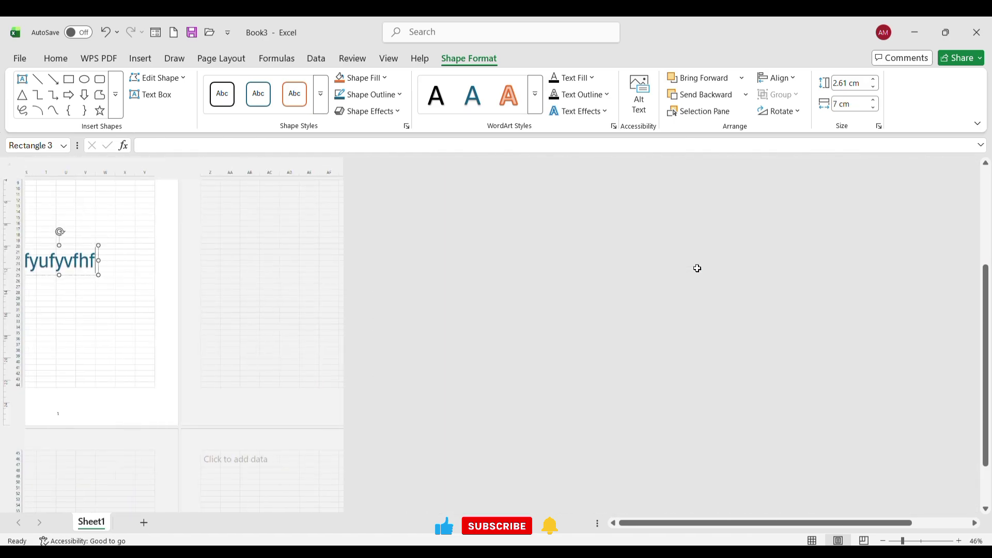
scroll(697, 268, "left", 4)
scroll(313, 292, "up", 7)
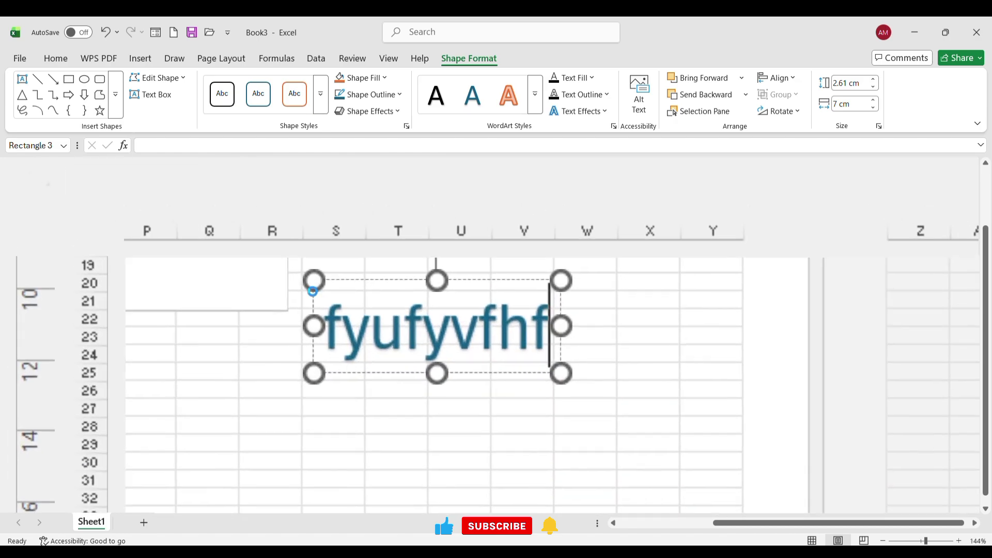
scroll(387, 283, "down", 1)
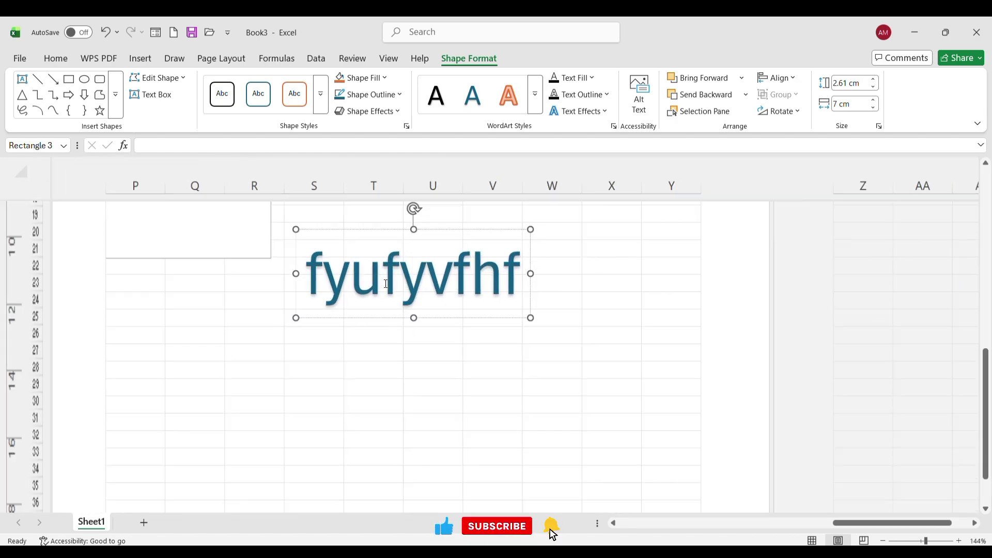
Step: Examine both WordArt objects and their placement beside the text box across the worksheet pages
scroll(215, 231, "up", 3)
scroll(215, 232, "left", 4)
scroll(216, 232, "left", 3)
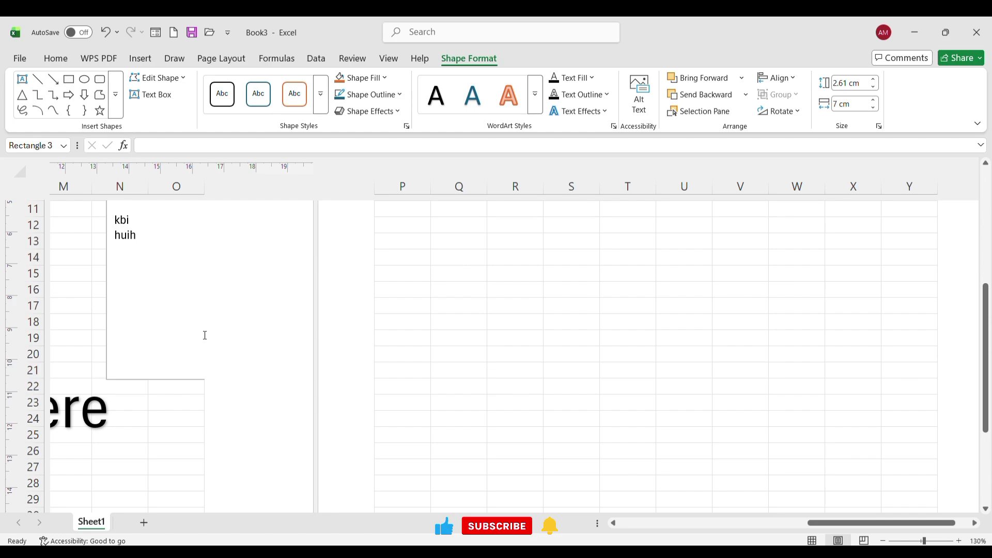
scroll(205, 335, "right", 5)
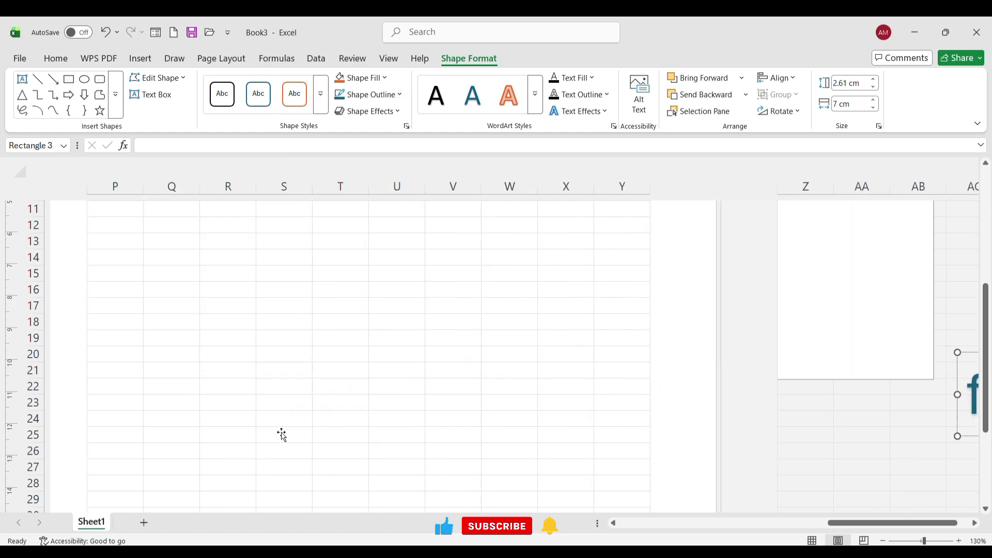
scroll(117, 400, "down", 3)
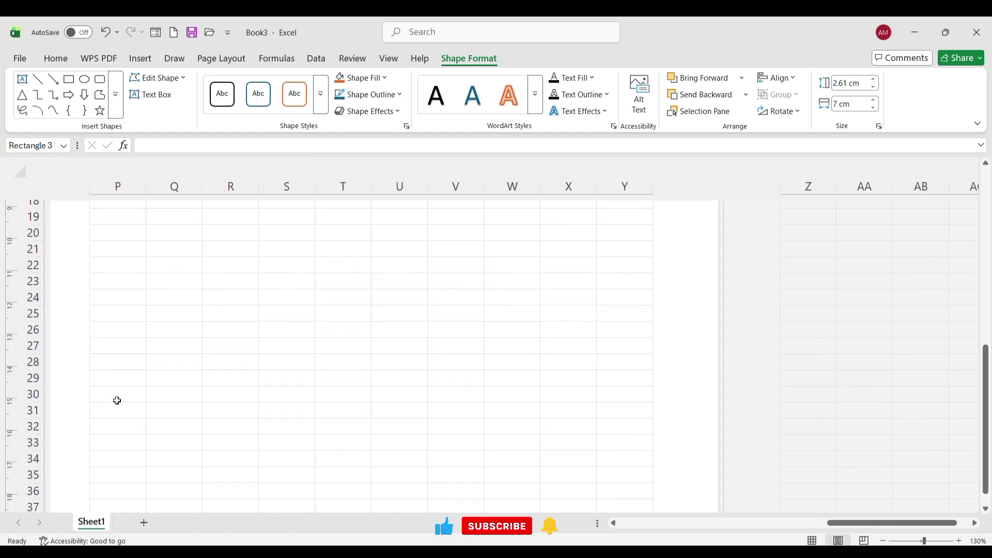
scroll(340, 259, "down", 5, "ctrl")
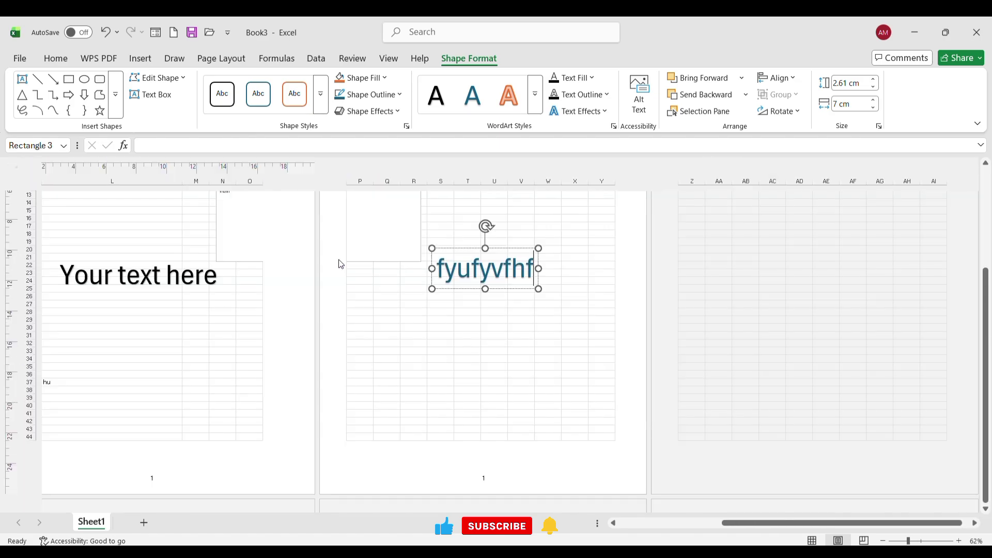
scroll(482, 261, "up", 4, "ctrl")
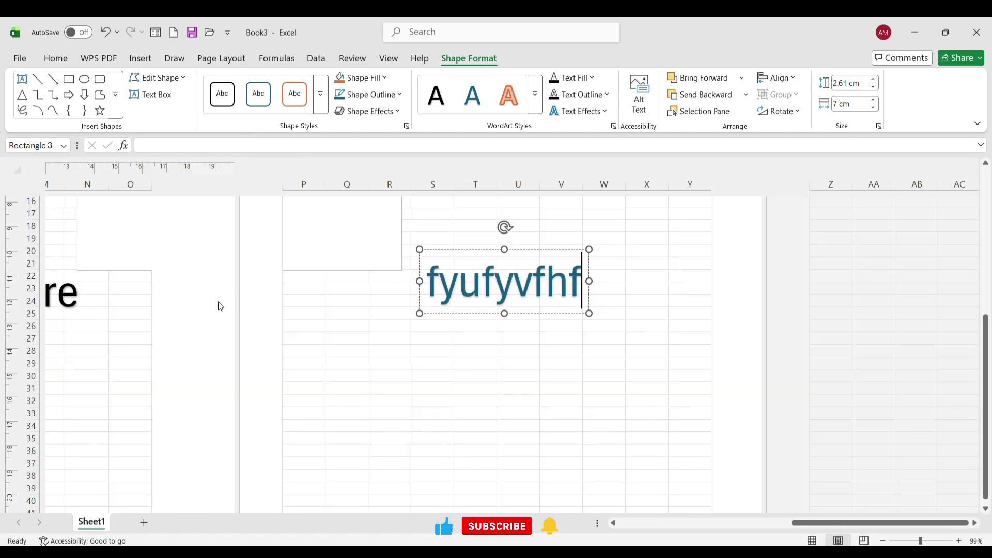
scroll(218, 302, "up", 6, "ctrl")
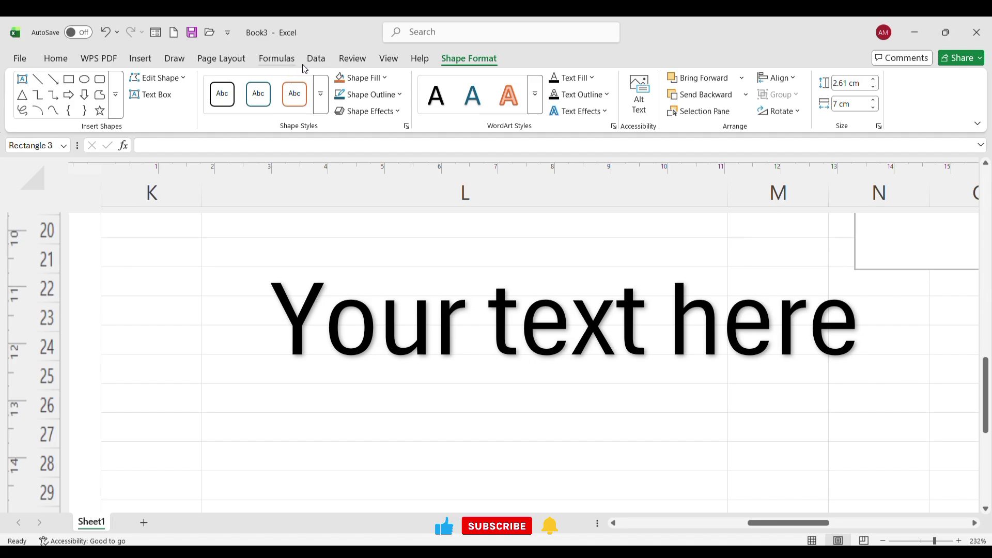
Step: Replace the characters "our tex" in the black WordArt with "fsfdyu" to read "Yfsfdyut here"
left_click(140, 59)
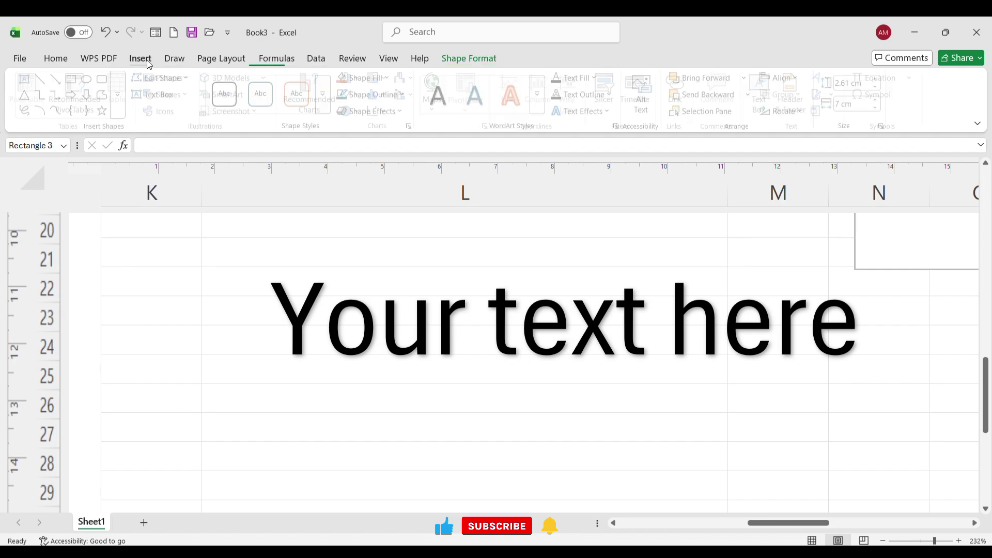
left_click(612, 312)
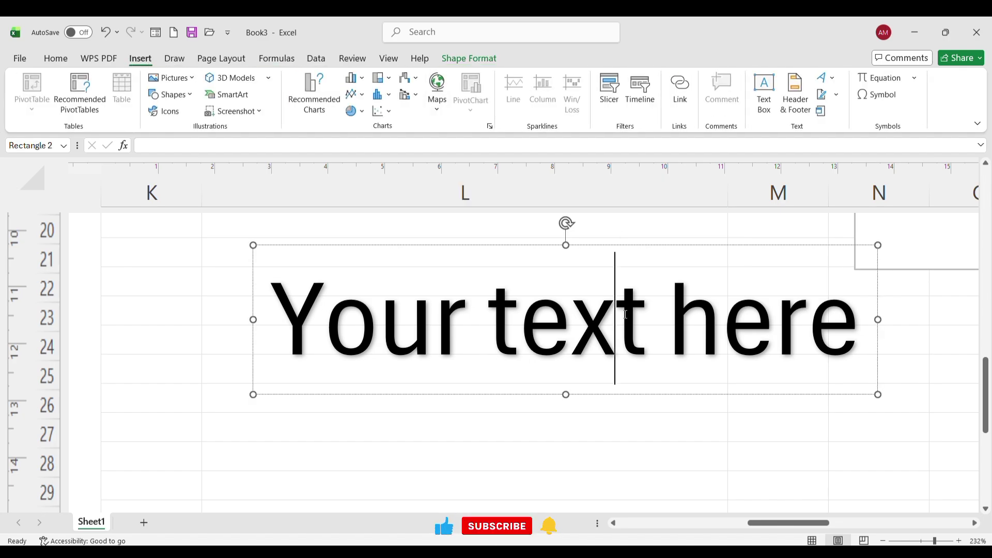
key("BackSpace")
key("BackSpace")
key("BackSpace")
key("BackSpace")
key("BackSpace")
key("BackSpace")
key("BackSpace")
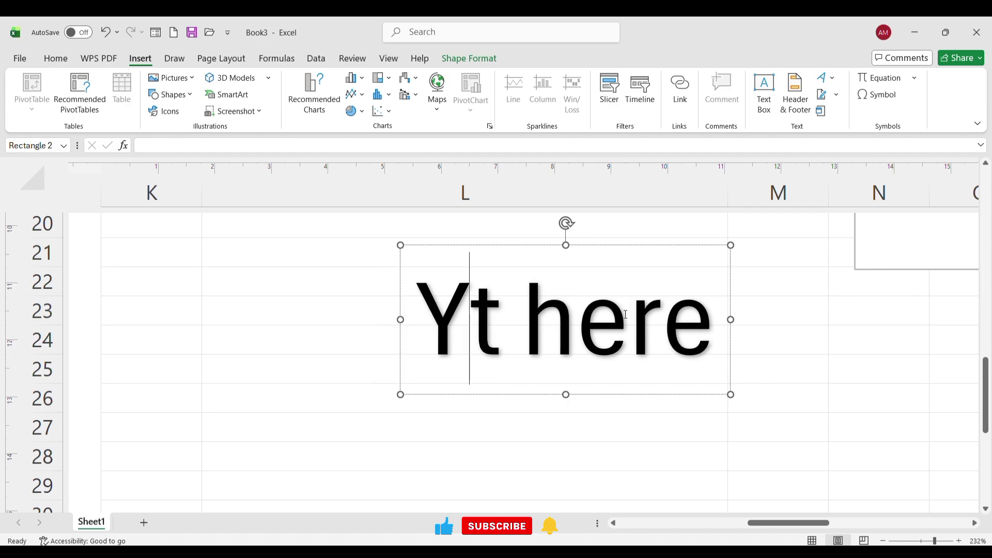
type("fsfdyu")
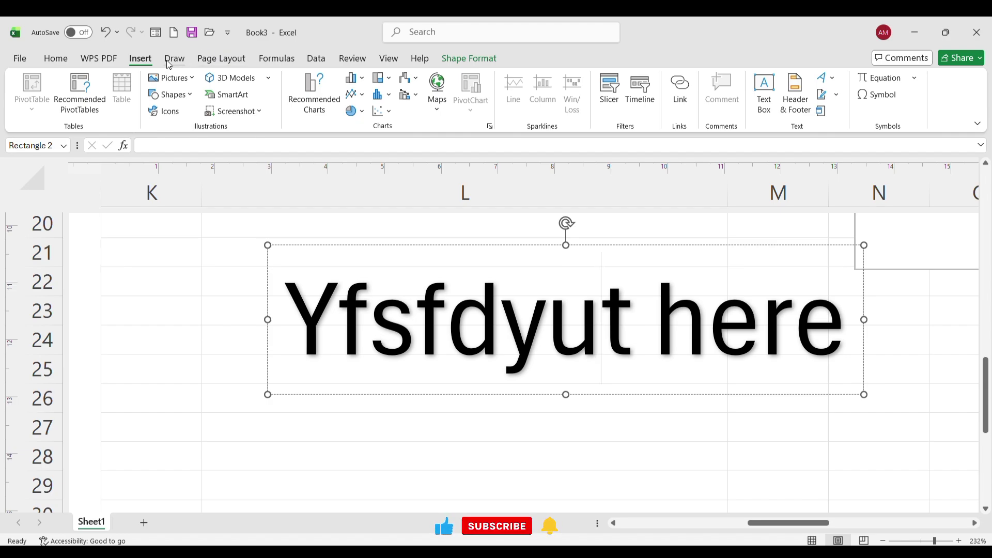
Step: Insert a Microsoft Office signature line with the suggested signer's name and the title "youtuber", and check it on the pages
left_click(829, 99)
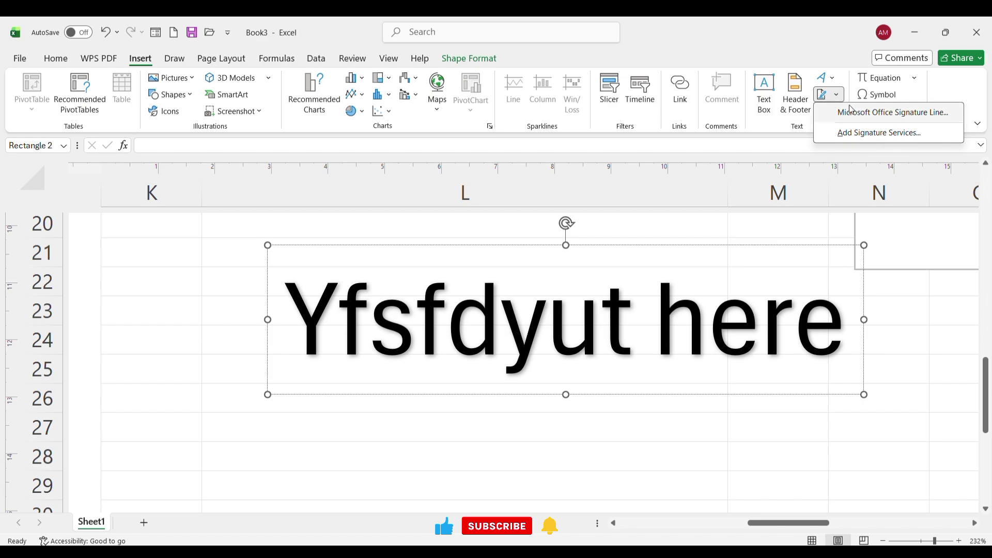
left_click(865, 115)
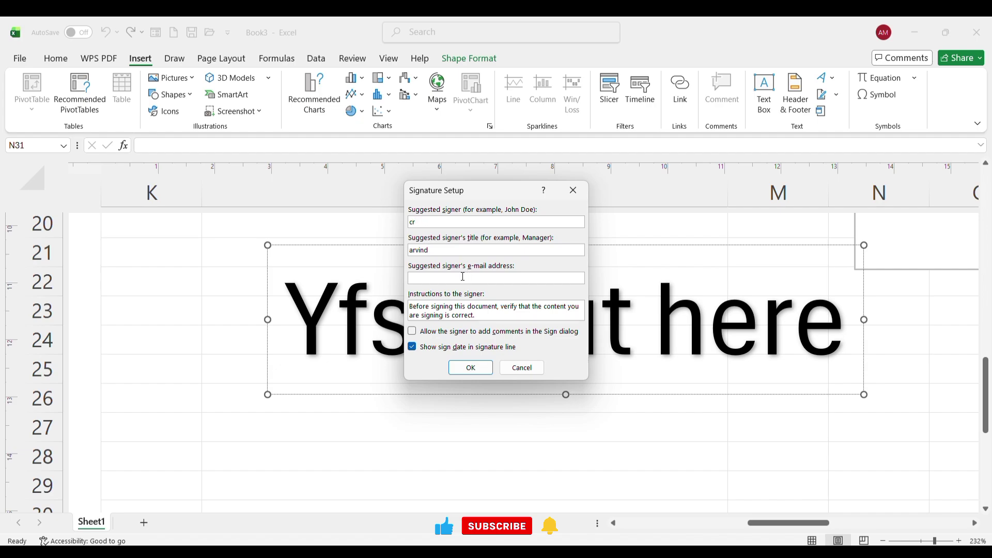
left_click(449, 248)
type("arvi")
type("youtuber")
left_click(476, 279)
left_click(471, 367)
scroll(484, 366, "down", 10)
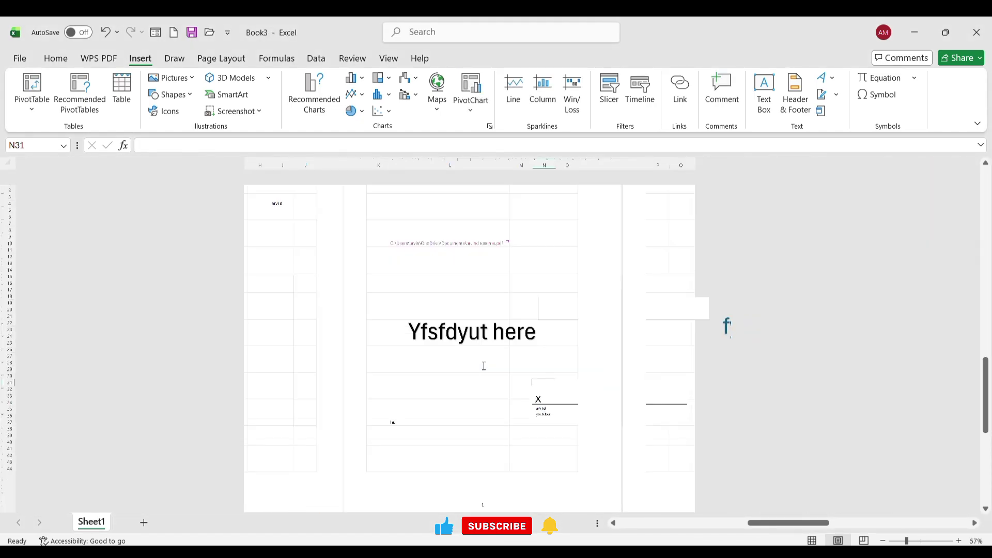
scroll(578, 321, "up", 1)
scroll(583, 325, "down", 1)
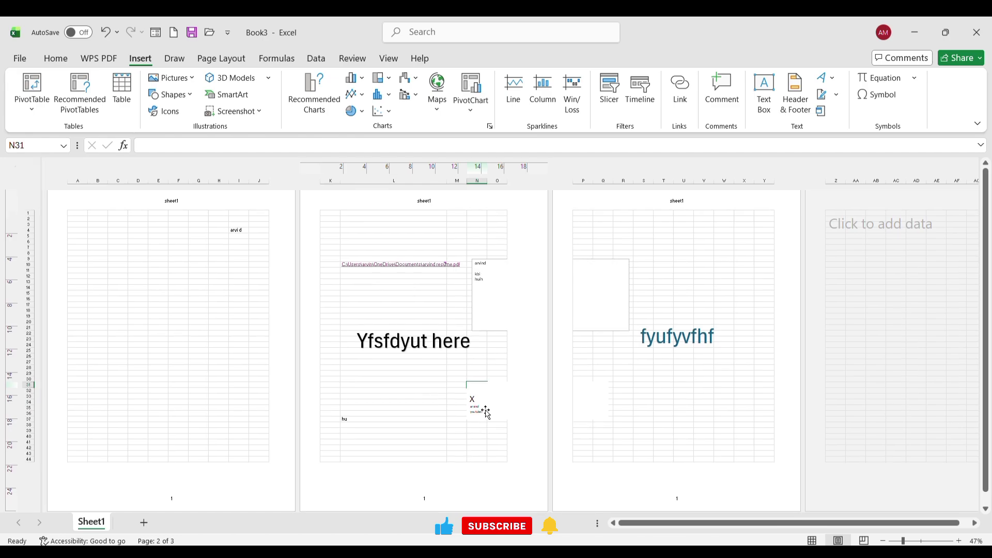
Step: Move the signature line into column L below the black WordArt, starting at row 29, and stretch its height down to row 44
scroll(481, 419, "up", 5)
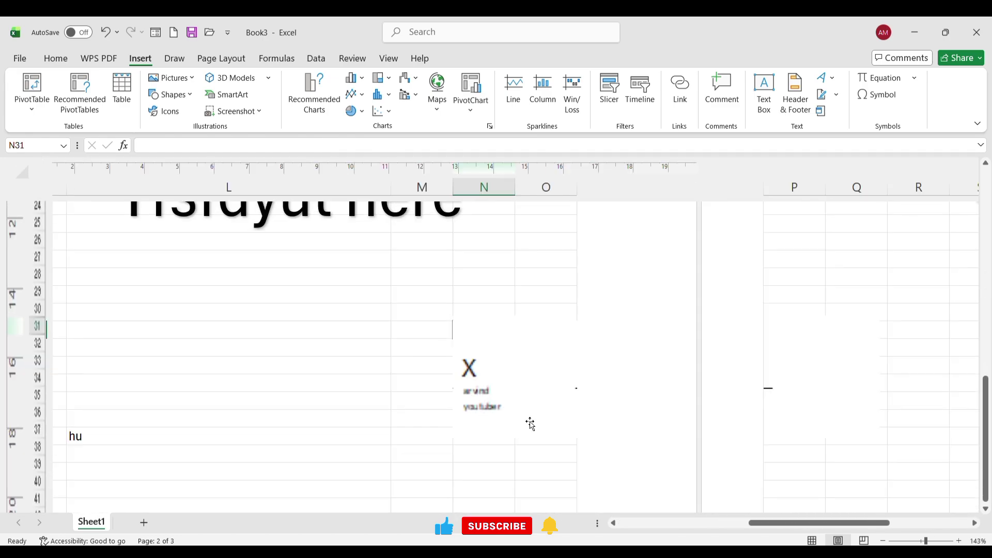
left_click_drag(449, 399, 383, 435)
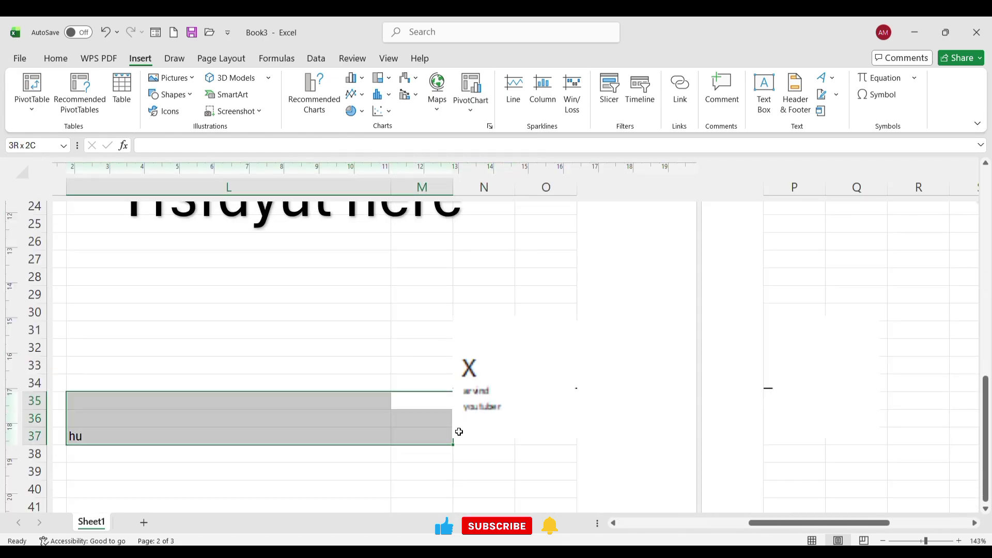
left_click(553, 419)
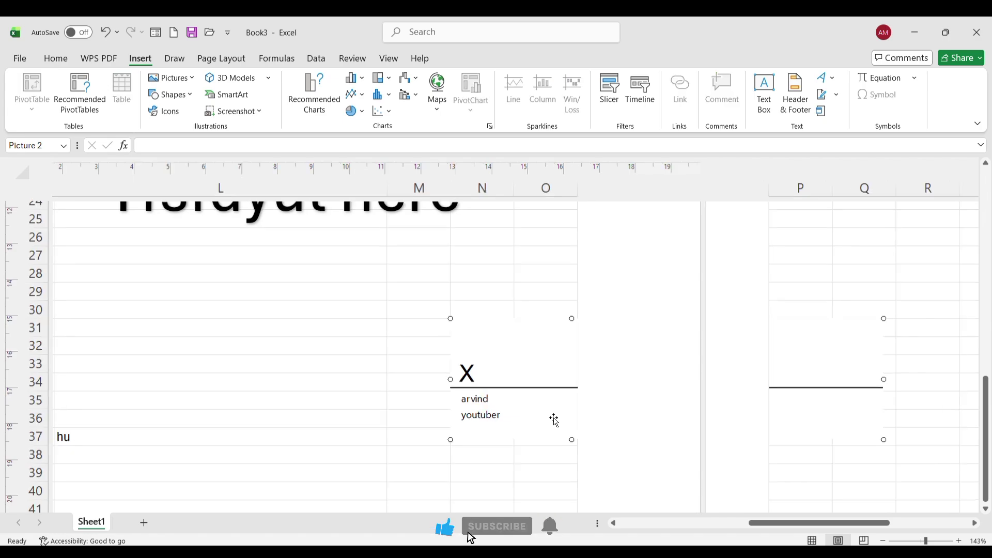
scroll(553, 420, "up", 3)
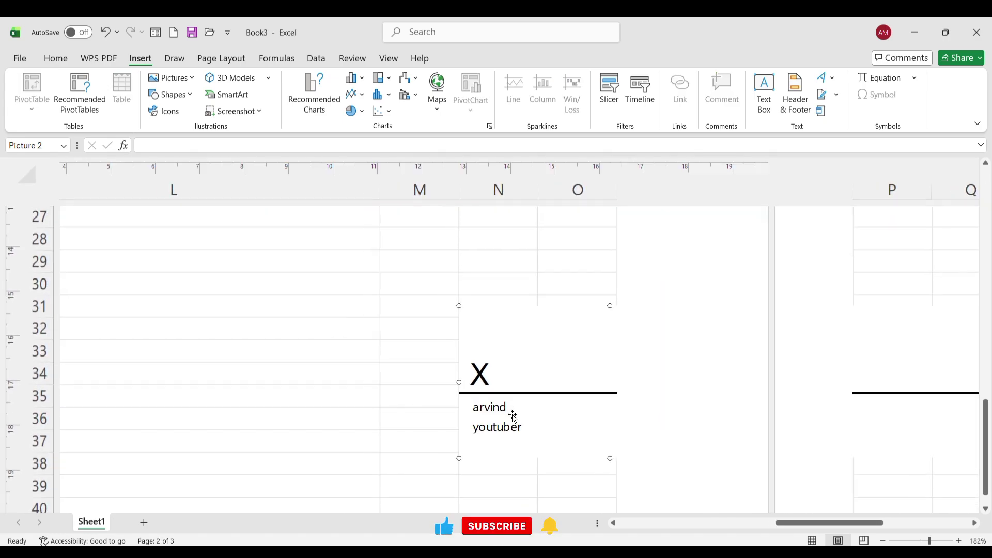
scroll(514, 416, "down", 8)
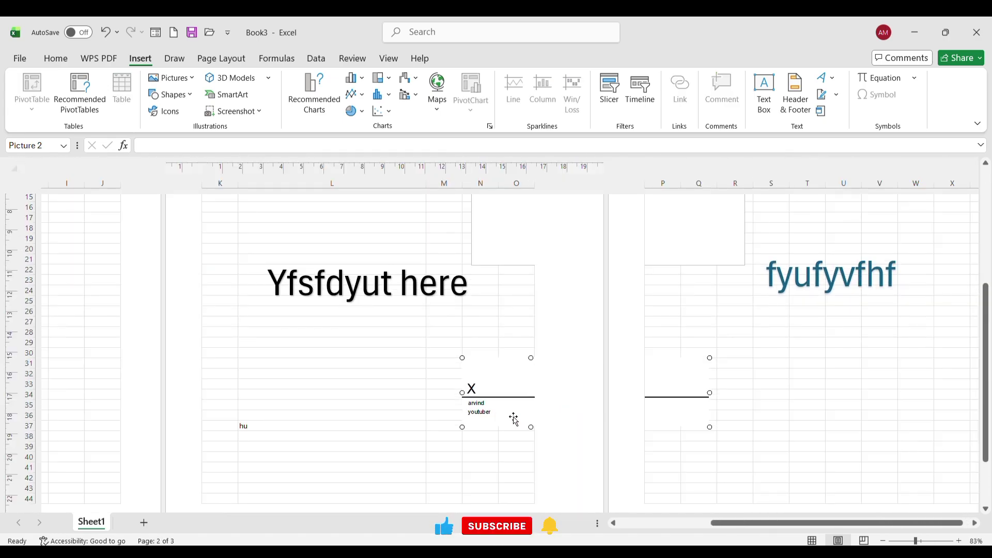
left_click_drag(515, 382, 306, 369)
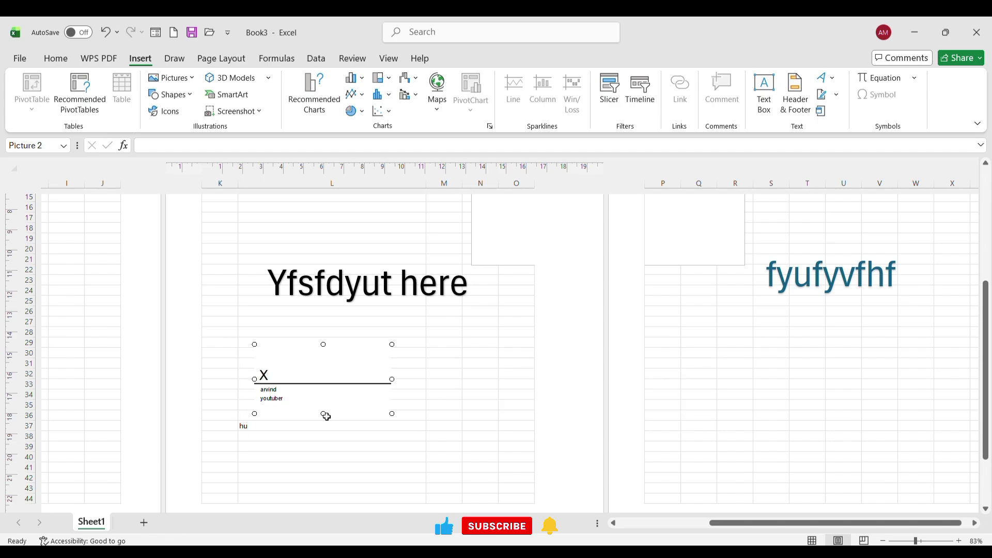
left_click_drag(323, 413, 324, 496)
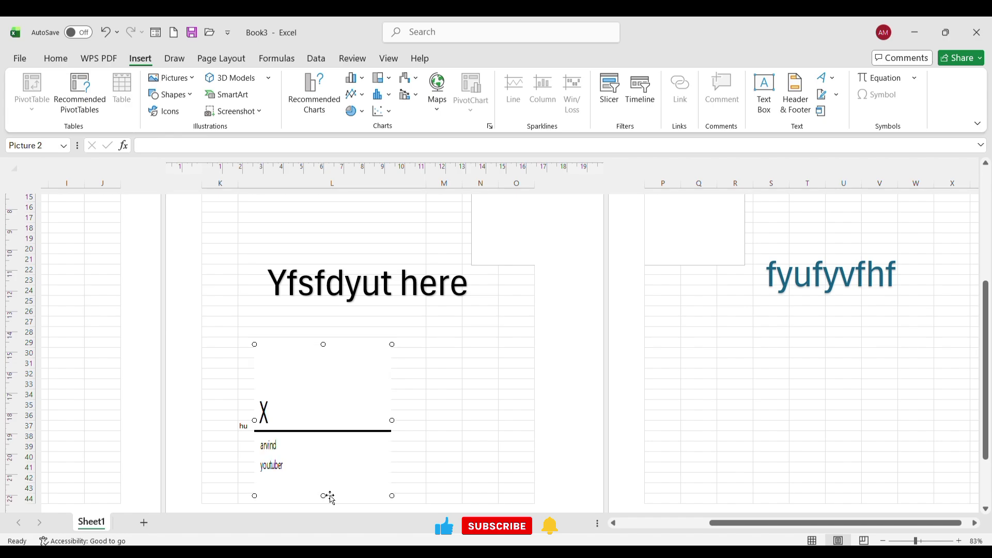
Step: Undo the recent insertions in Book3, removing the signature line, both WordArt objects and the text box
scroll(328, 429, "down", 3)
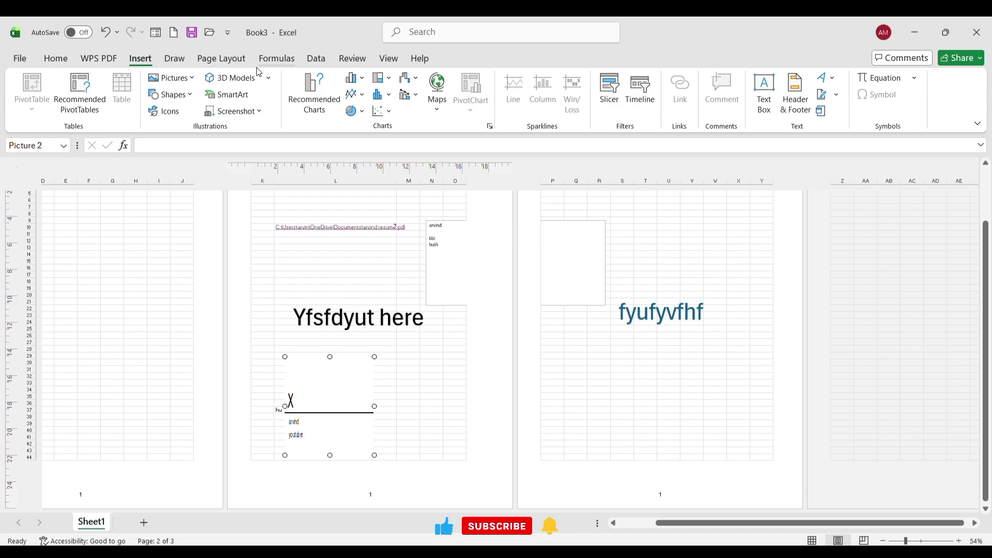
left_click(176, 60)
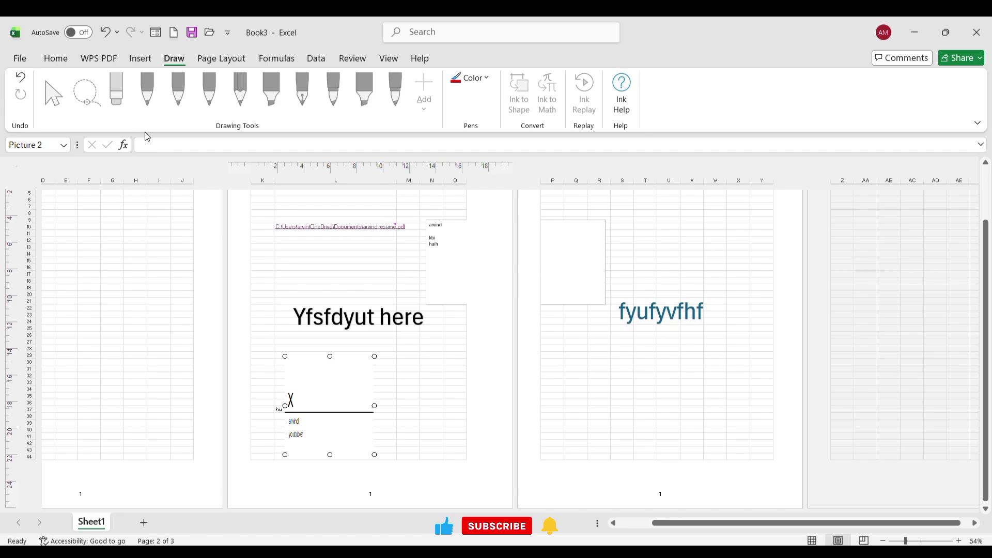
left_click(182, 294)
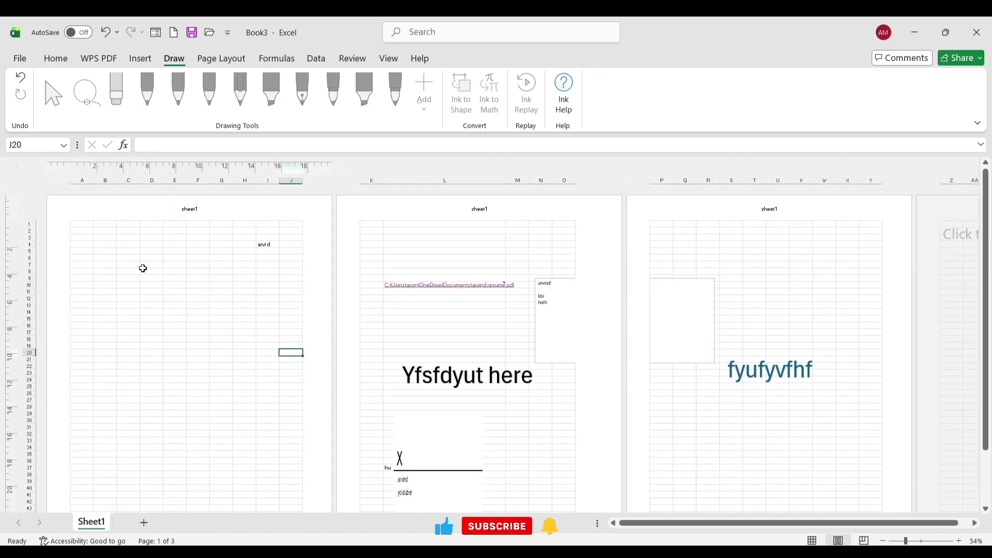
left_click(107, 33)
left_click(107, 32)
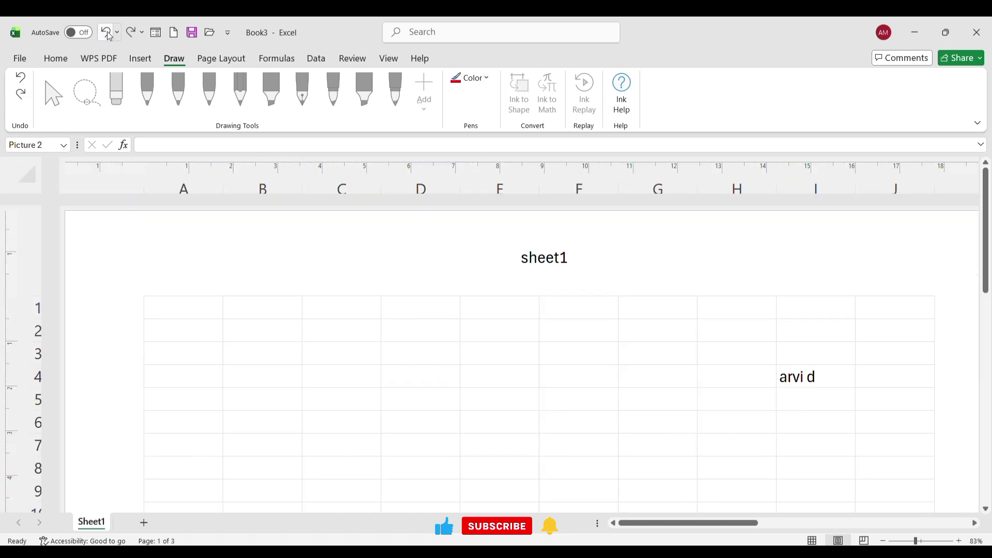
left_click(107, 33)
left_click(107, 32)
left_click(107, 33)
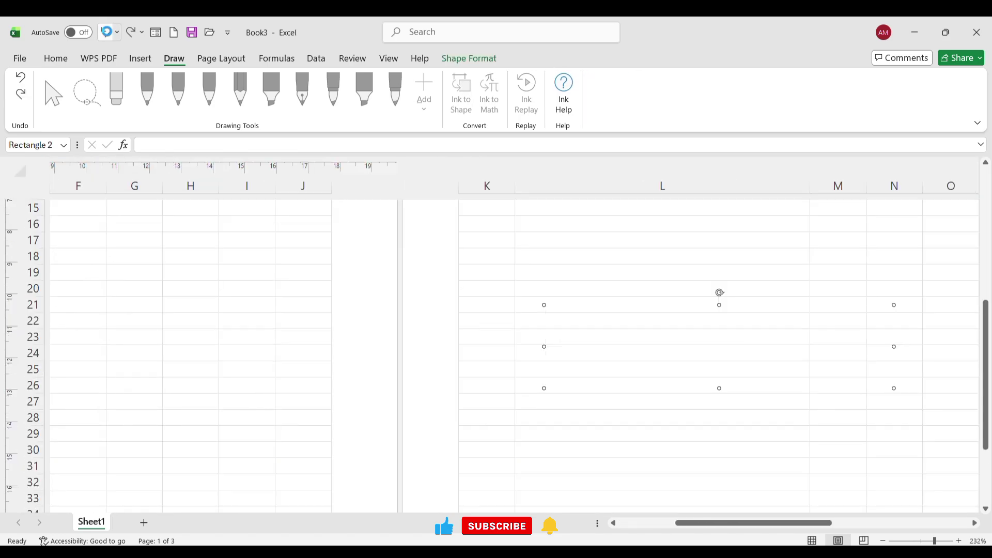
left_click(107, 33)
left_click(107, 33)
left_click(107, 33)
left_click(107, 33)
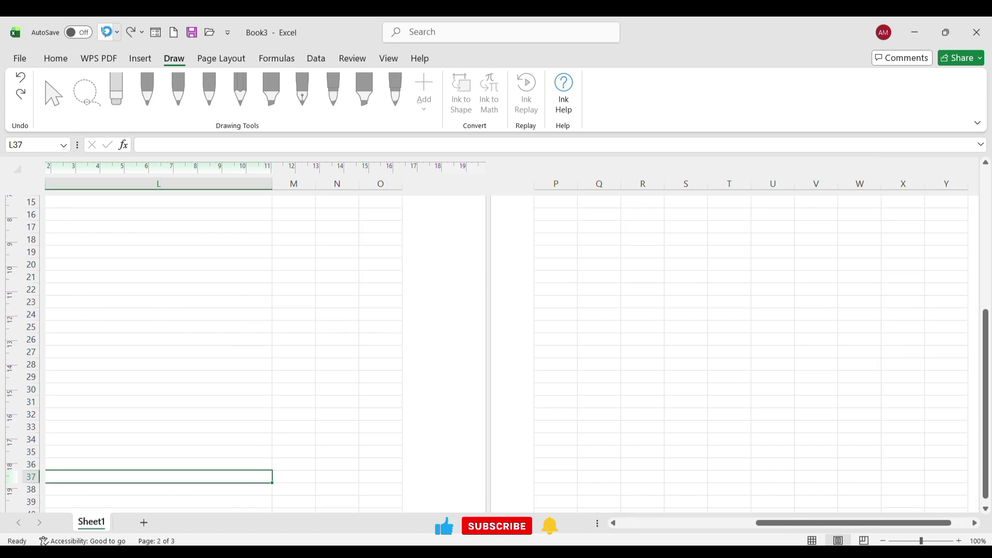
left_click(107, 33)
left_click(107, 33)
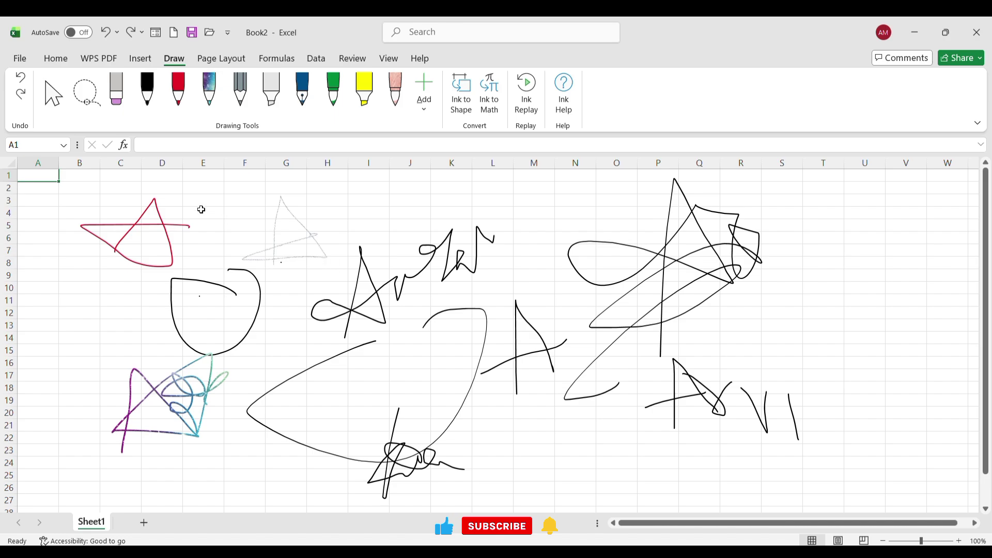
Step: Try the Select tool on cells M100:O108 and cell O94 in Book2, and a lasso selection over the empty cells near column S
scroll(221, 261, "down", 20)
scroll(221, 261, "right", 5)
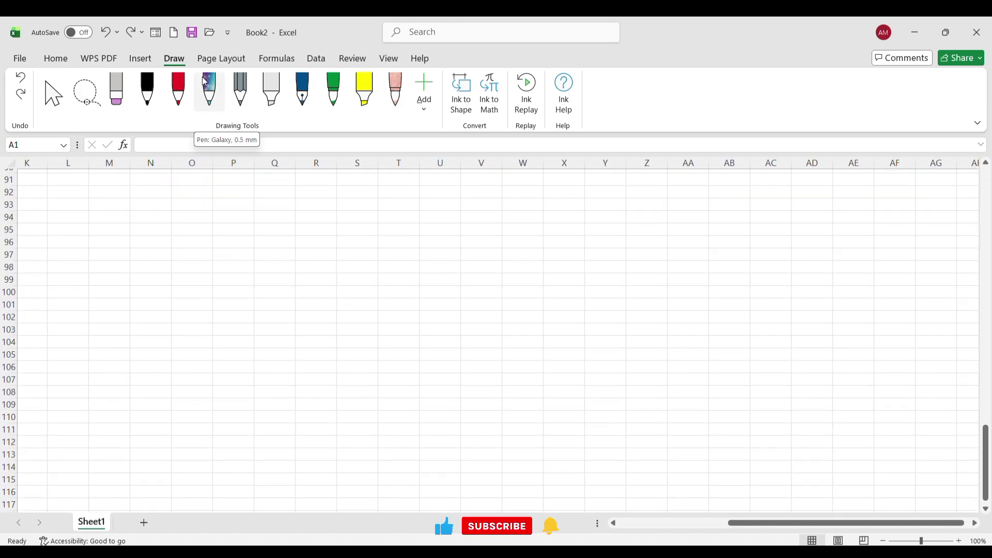
left_click(41, 86)
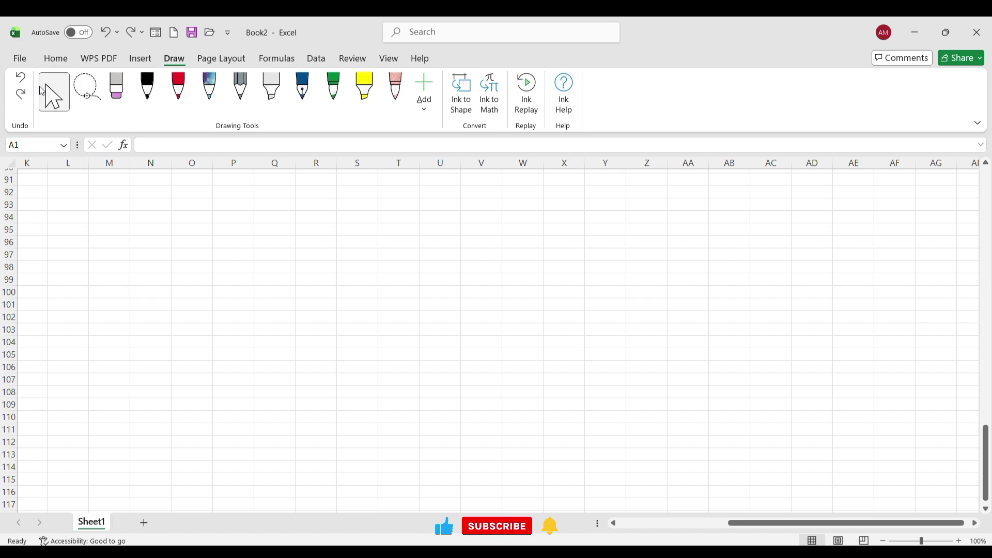
mouse_move(93, 294)
left_mouse_down()
mouse_move(258, 257)
mouse_move(180, 379)
mouse_move(192, 393)
left_mouse_up()
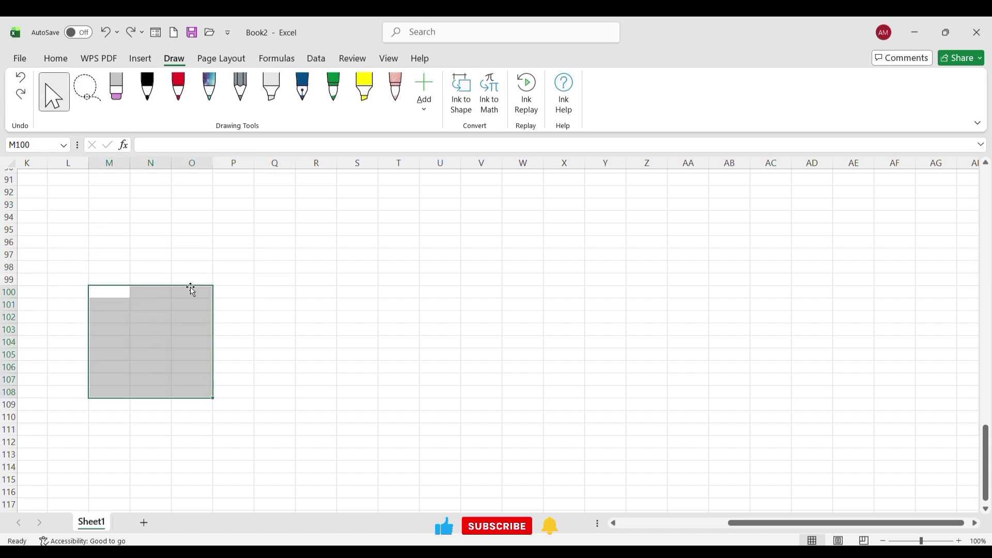
left_click(193, 219)
left_click(85, 92)
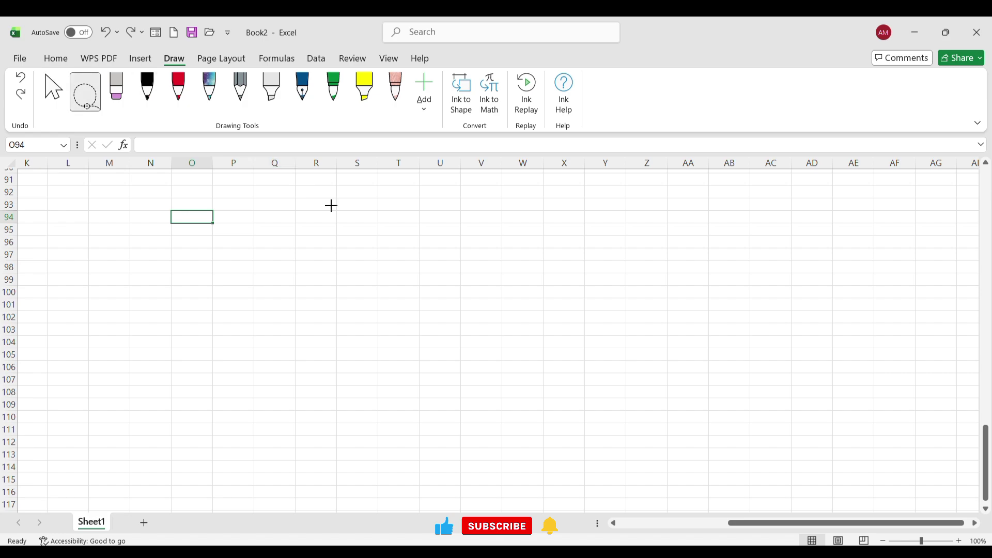
mouse_move(372, 286)
left_mouse_down()
mouse_move(181, 507)
mouse_move(405, 352)
mouse_move(377, 349)
left_mouse_up()
left_click(117, 94)
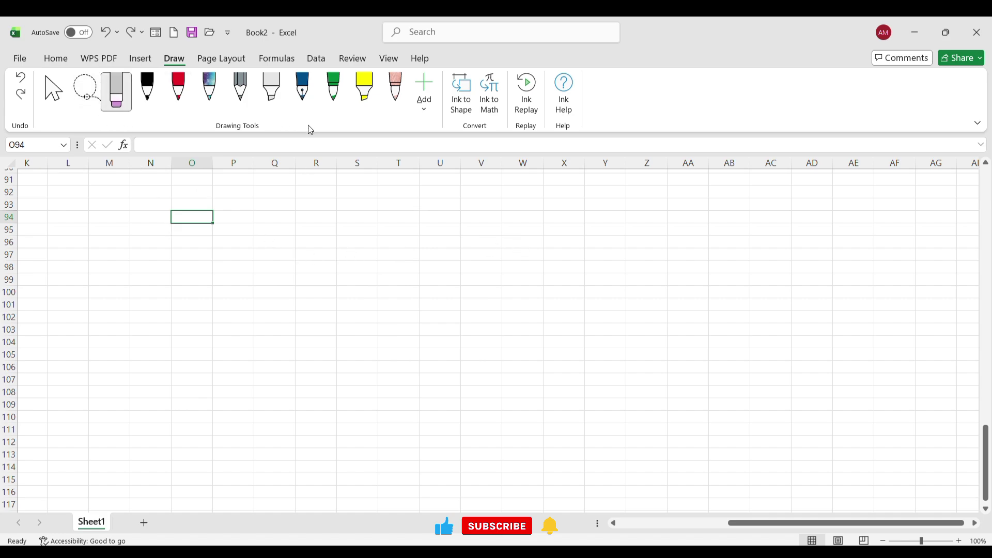
Step: Draw freehand black pen strokes across columns M to U and a triangle shape over columns W to Y, rows 100 to 107
left_click(146, 92)
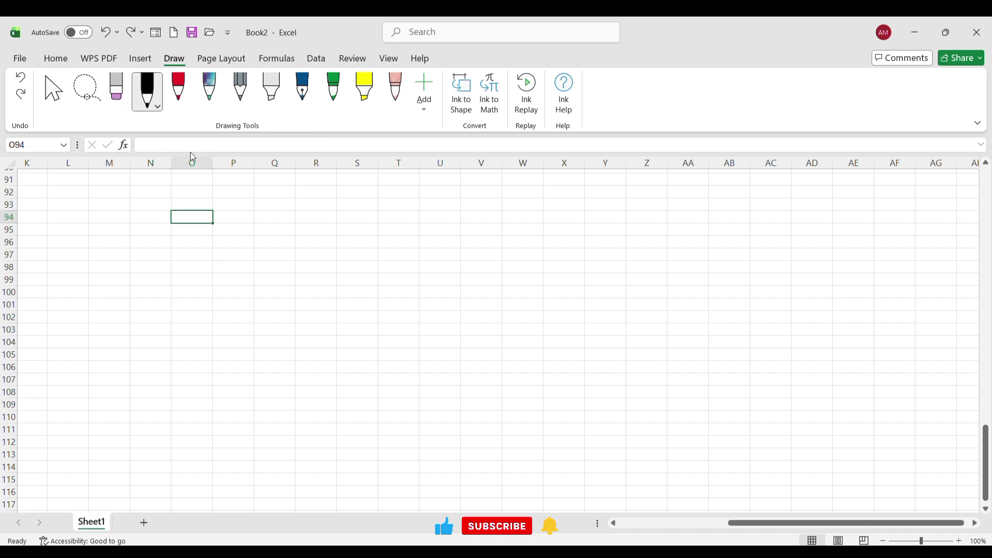
mouse_move(300, 365)
left_mouse_down()
mouse_move(372, 370)
mouse_move(342, 354)
left_mouse_up()
mouse_move(531, 382)
left_mouse_down()
mouse_move(576, 358)
mouse_move(567, 388)
left_mouse_up()
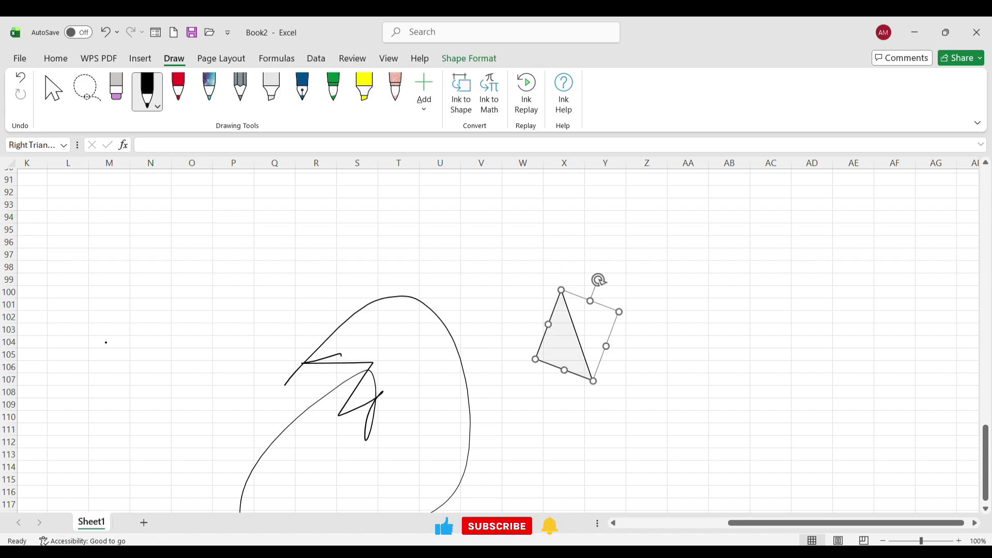
mouse_move(106, 343)
left_mouse_down()
mouse_move(144, 256)
mouse_move(199, 302)
mouse_move(181, 282)
mouse_move(269, 287)
mouse_move(240, 266)
left_mouse_up()
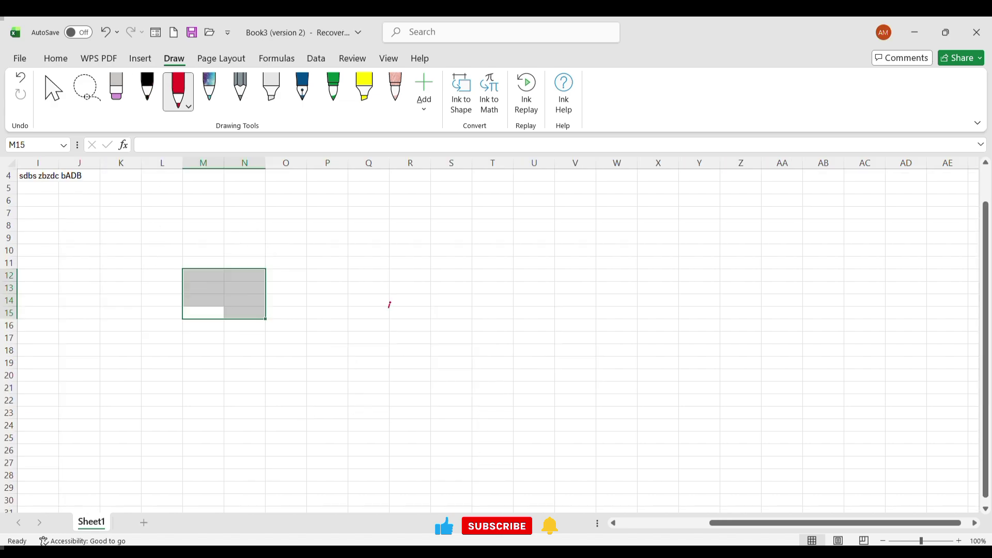
Step: In Book3 (version 2), draw a red pen loop across columns P to S and a Galaxy pen loop across columns W to Y
mouse_move(389, 307)
left_mouse_down()
mouse_move(447, 275)
mouse_move(453, 299)
left_mouse_up()
left_click(210, 88)
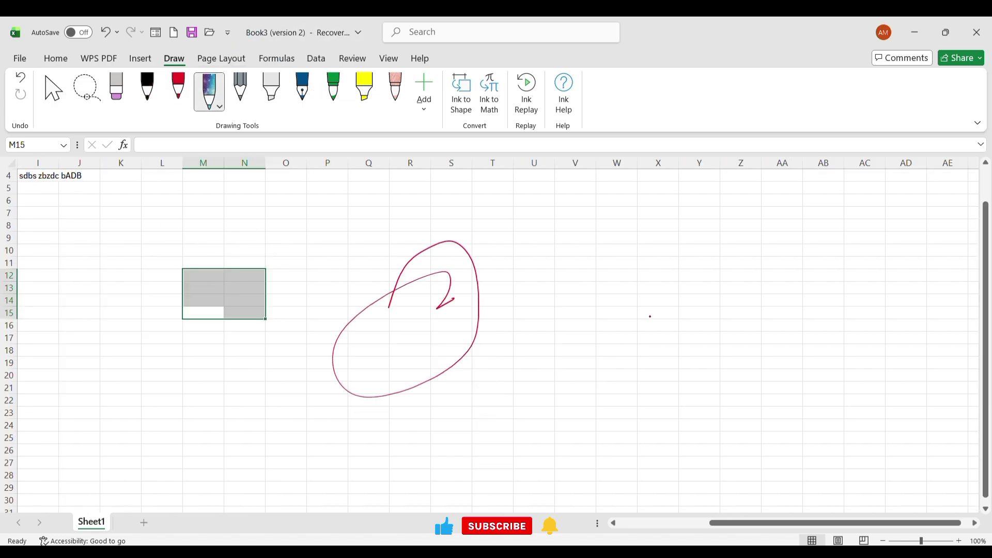
left_click_drag(652, 325, 660, 335)
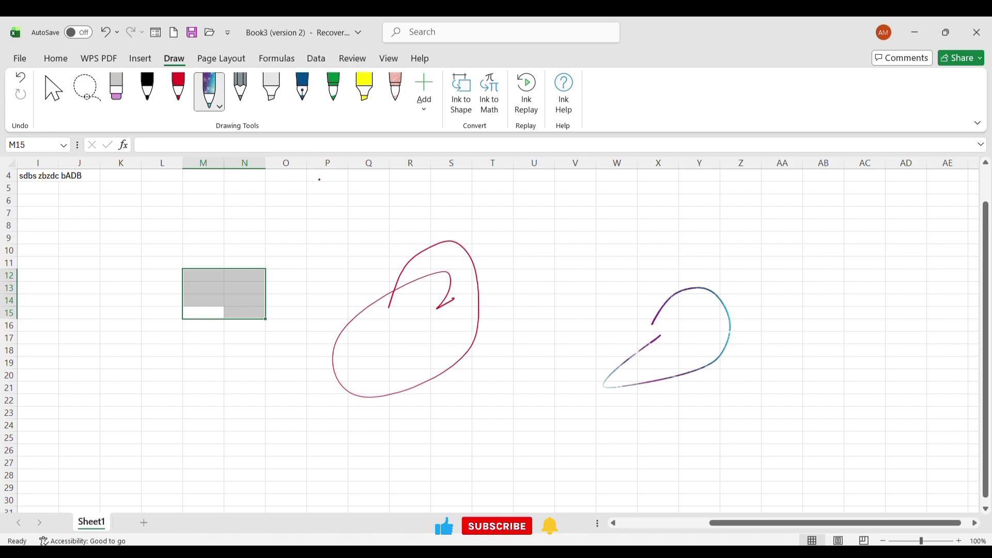
Step: Draw two thin pencil scribbles, one across columns I to K at rows 16 to 22 and one across columns Q to R above the red loop
left_click(240, 88)
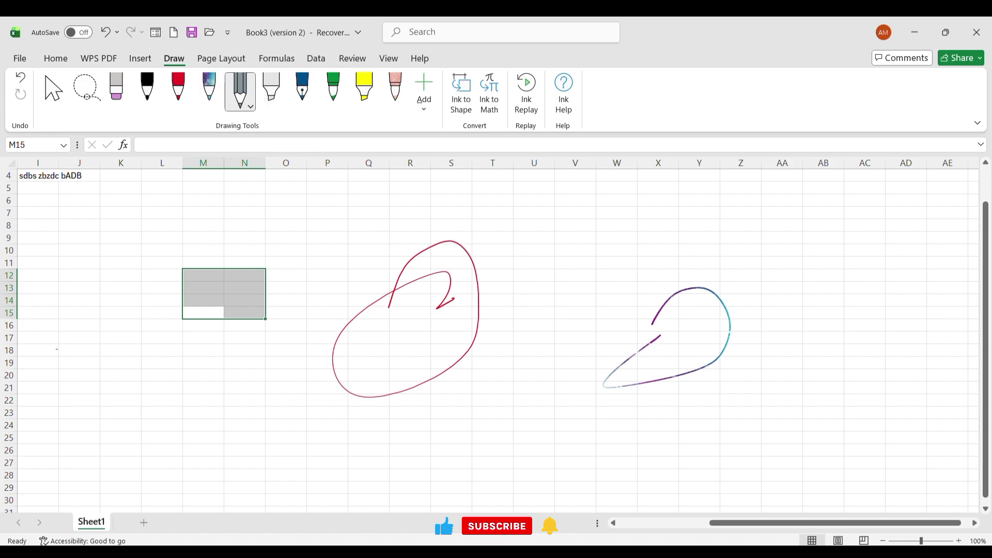
left_click_drag(96, 343, 76, 346)
left_click_drag(421, 214, 378, 263)
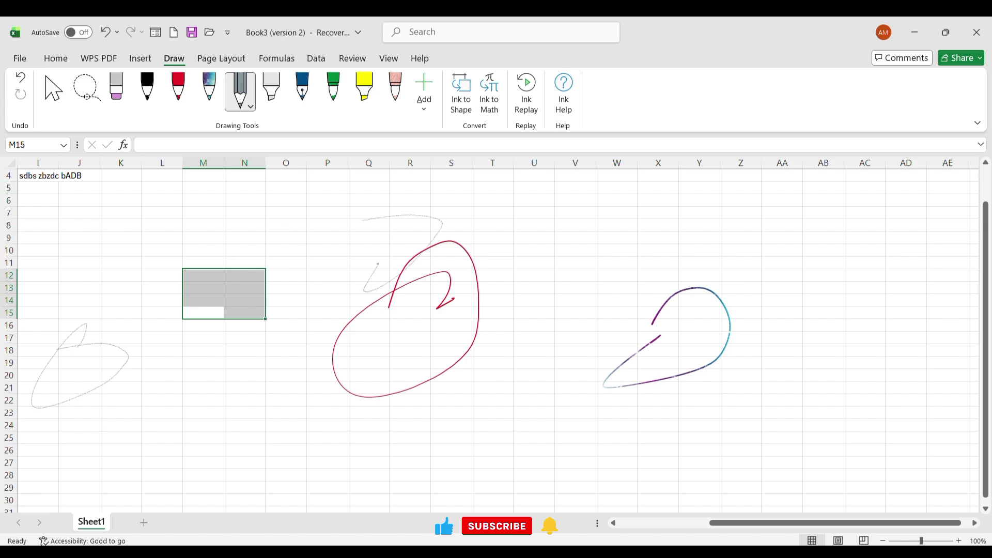
Step: Highlight over the red loop in light gray, recolor the highlighter yellow, and highlight from column U to Y at rows 16 to 17
left_click(271, 90)
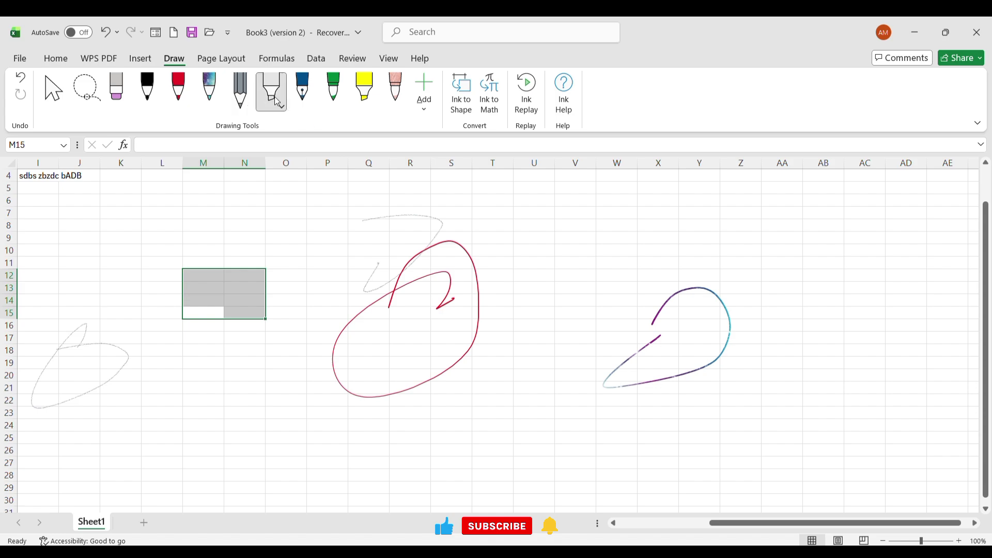
mouse_move(472, 241)
left_mouse_down()
mouse_move(361, 259)
mouse_move(429, 267)
left_mouse_up()
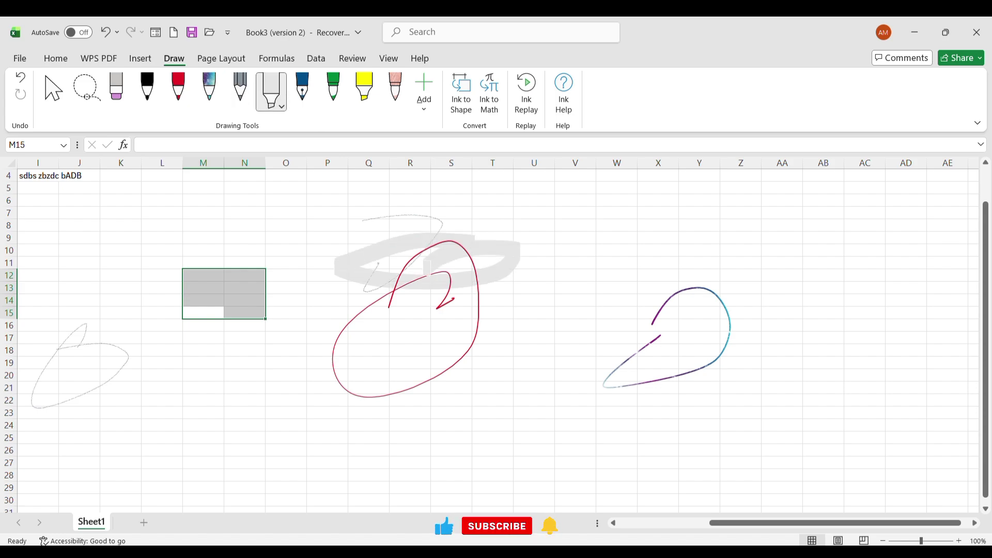
left_click(282, 109)
left_click(269, 262)
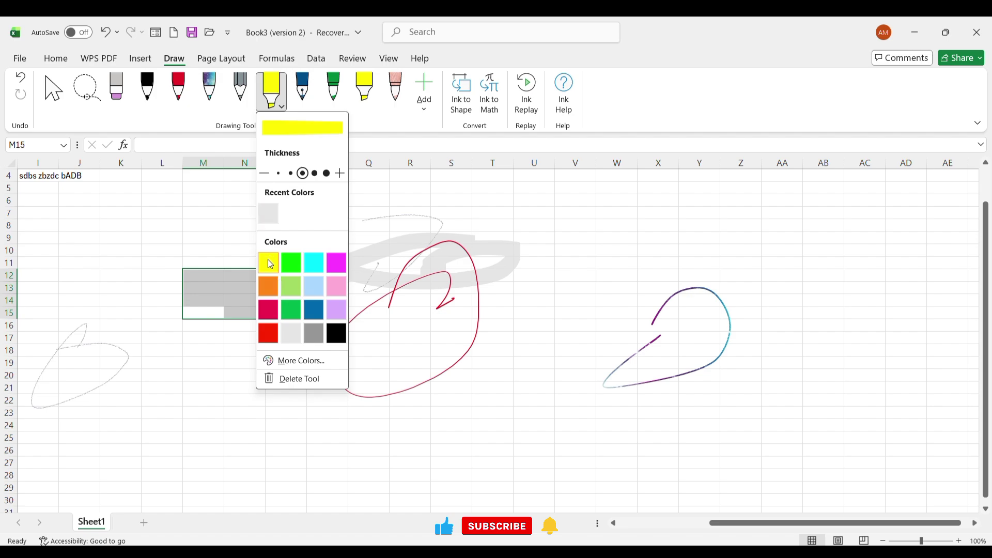
left_click(423, 265)
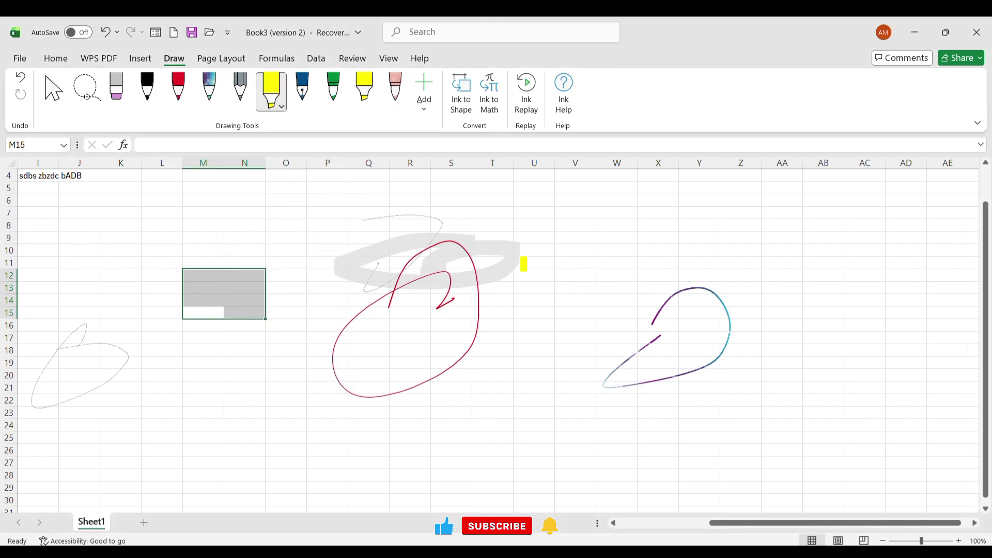
mouse_move(522, 332)
left_mouse_down()
mouse_move(672, 323)
mouse_move(514, 340)
left_mouse_up()
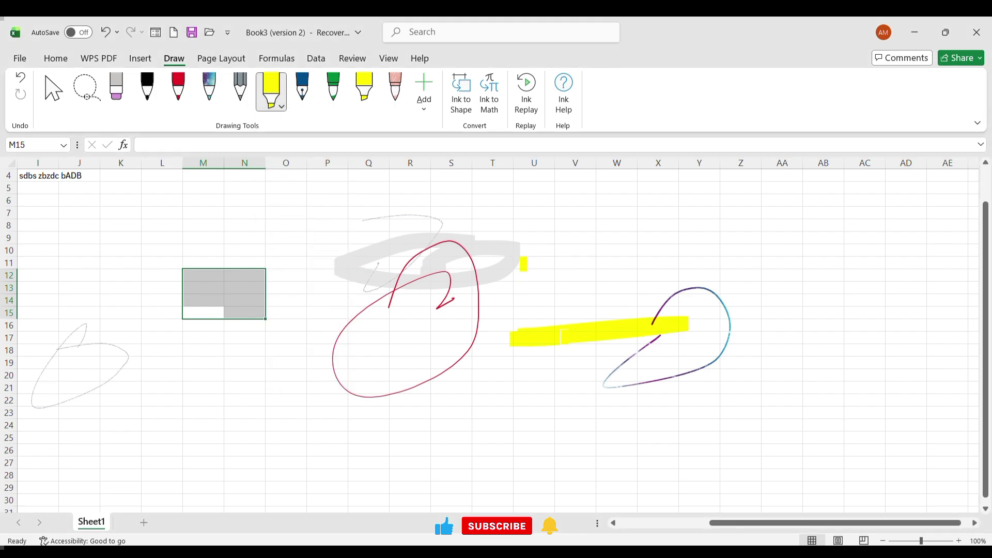
Step: Draw a blue fountain pen loop across columns O to Q at rows 12 to 19 and a green curve above it
left_click(302, 89)
mouse_move(308, 284)
left_mouse_down()
mouse_move(336, 282)
mouse_move(339, 299)
left_mouse_up()
left_click(335, 96)
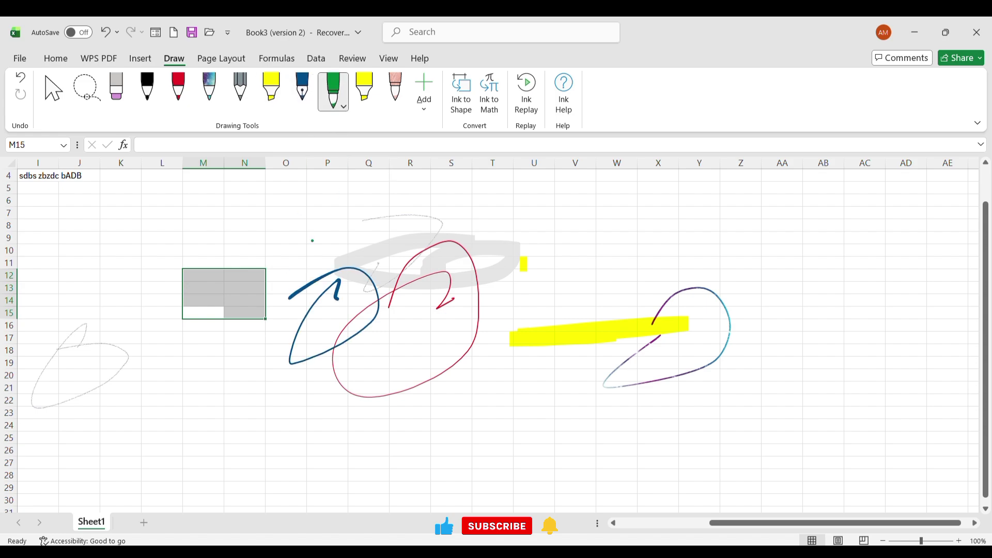
mouse_move(311, 240)
left_mouse_down()
mouse_move(383, 250)
mouse_move(358, 215)
left_mouse_up()
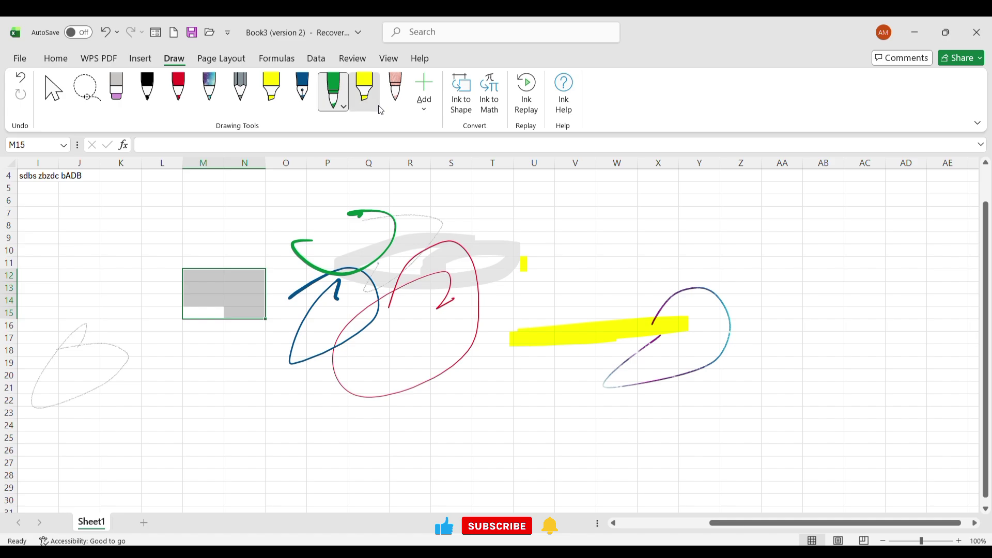
Step: Draw a yellow stroke with the second highlighter across columns M to O, rows 7 to 14
left_click(364, 93)
mouse_move(238, 204)
left_mouse_down()
mouse_move(267, 209)
mouse_move(252, 234)
left_mouse_up()
left_click(374, 192)
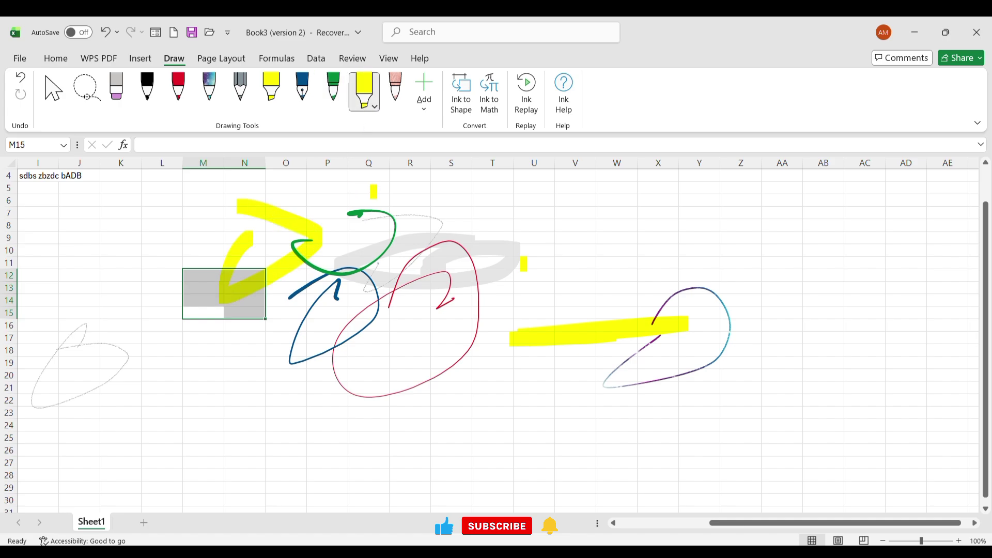
Step: Set the second highlighter to its thickest preset and draw a wide yellow stroke across columns U to W, rows 8 to 14
left_click(364, 91)
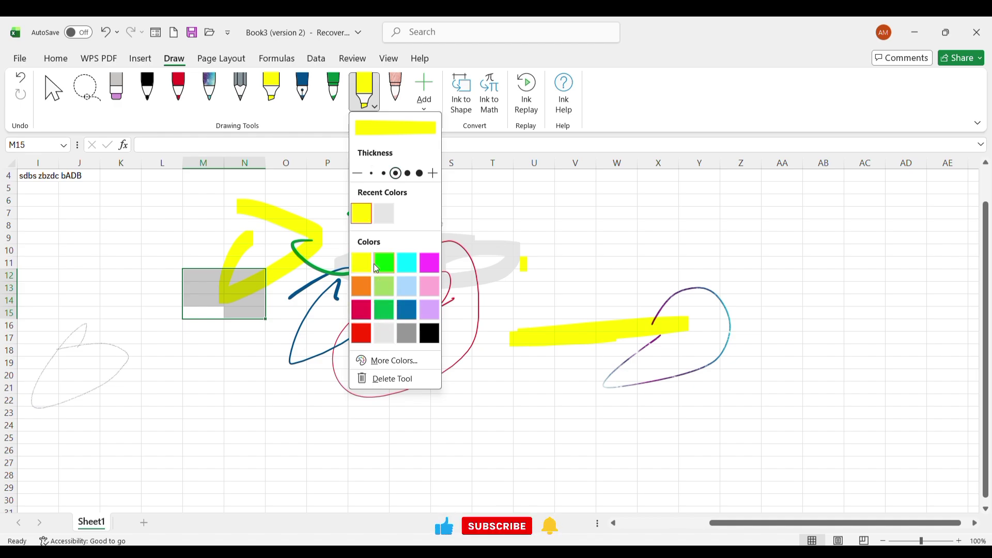
left_click(423, 176)
left_click(421, 174)
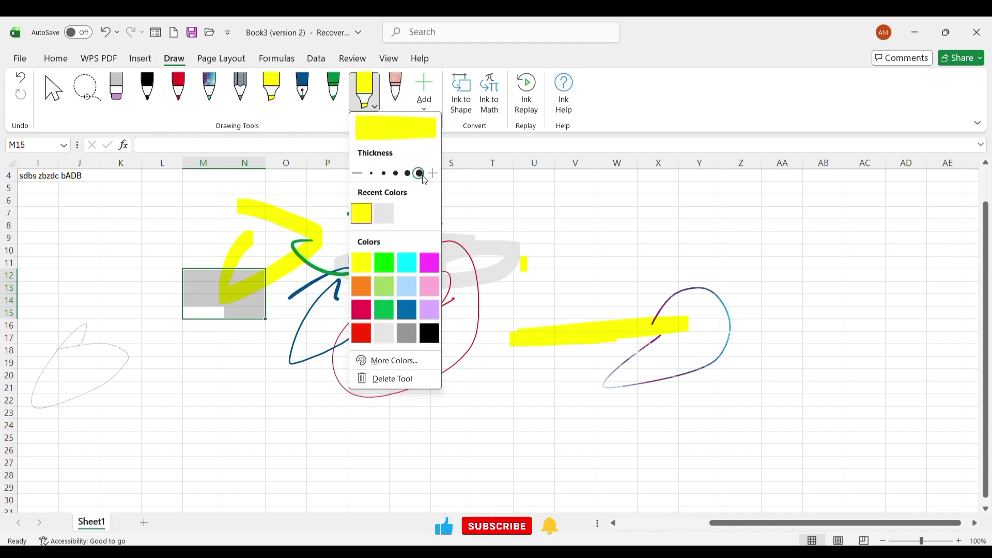
left_click(512, 231)
mouse_move(529, 233)
left_mouse_down()
mouse_move(555, 288)
mouse_move(639, 266)
left_mouse_up()
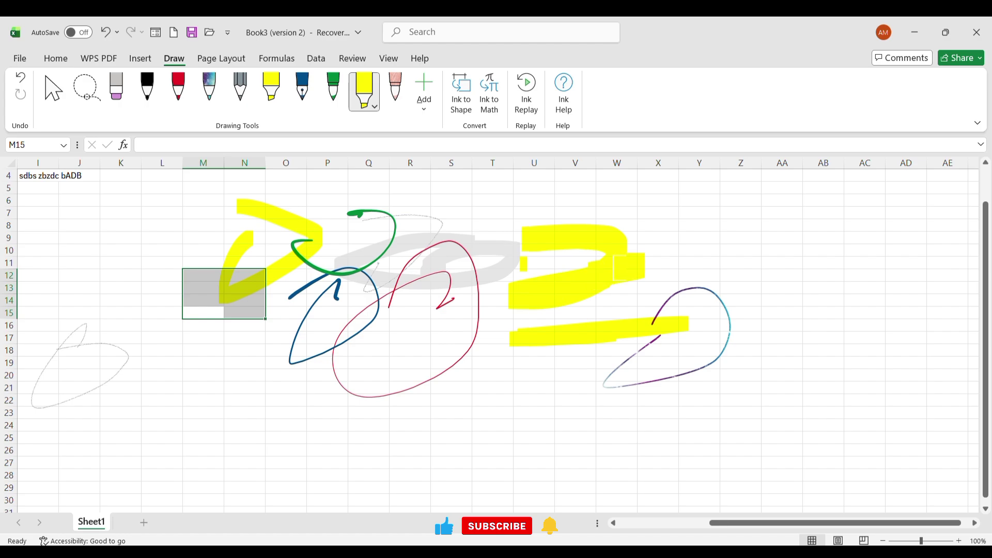
Step: Draw a pink pencil loop in column L at rows 13 to 19 and view the drawing tool types that can be added
left_click(395, 90)
left_click_drag(153, 310, 184, 318)
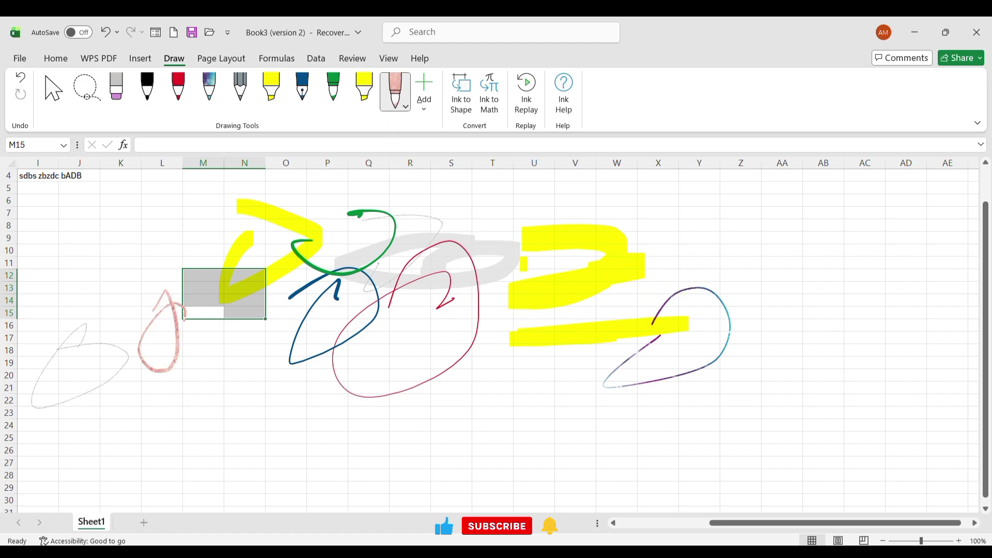
left_click(424, 101)
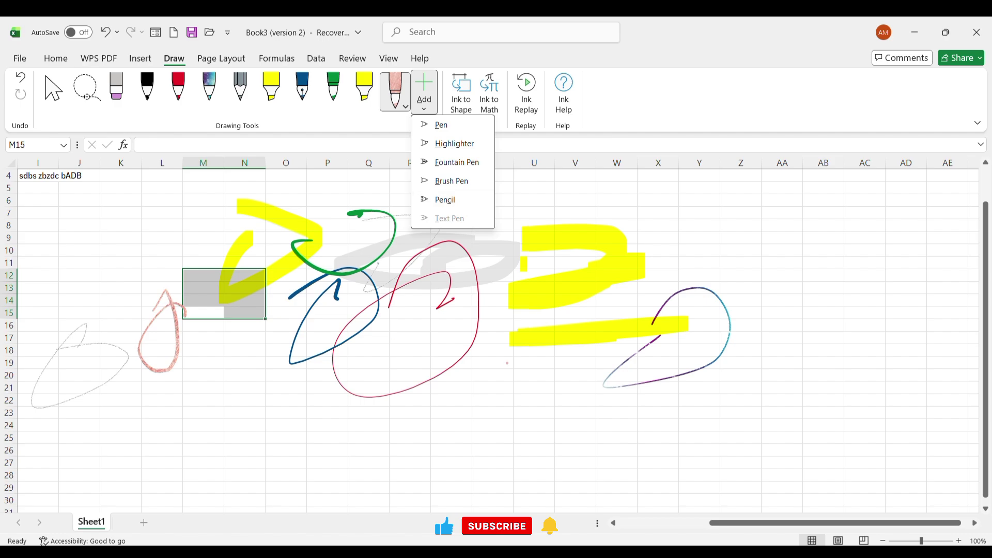
left_click(580, 215)
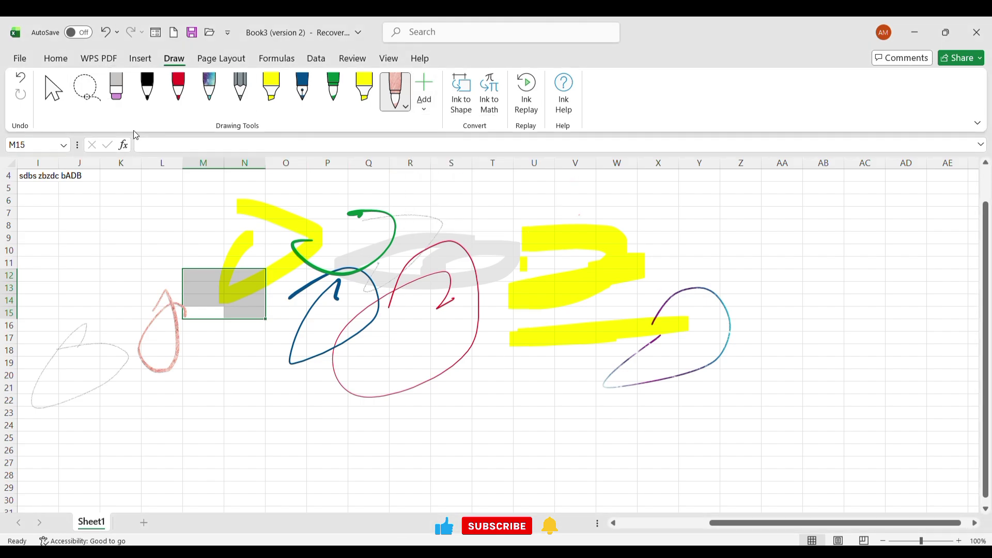
Step: Erase all the pen, pencil and highlighter loops and strokes on the sheet with the eraser
left_click(121, 104)
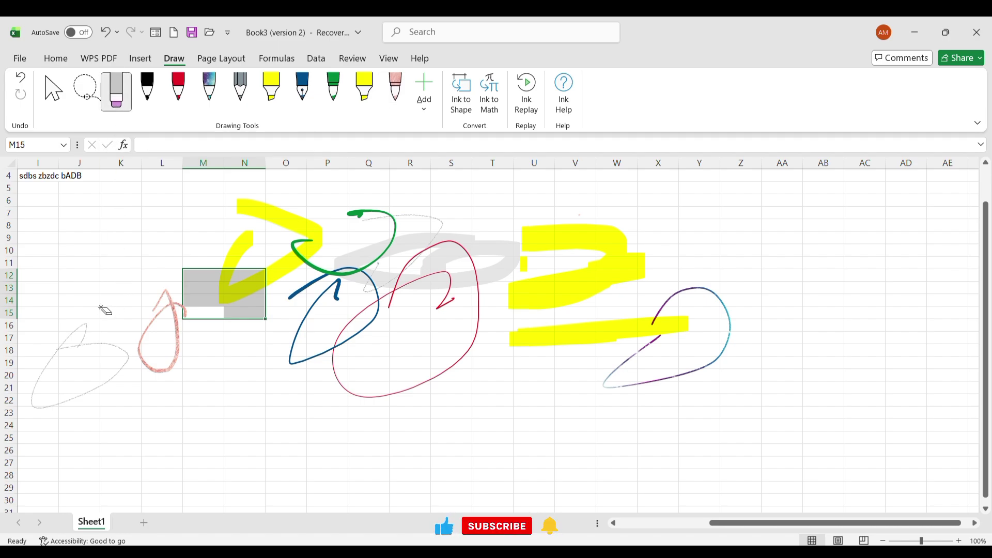
mouse_move(162, 248)
left_mouse_down()
mouse_move(321, 239)
mouse_move(345, 305)
mouse_move(472, 330)
mouse_move(399, 281)
mouse_move(691, 338)
mouse_move(660, 316)
mouse_move(559, 346)
mouse_move(405, 278)
mouse_move(120, 381)
mouse_move(180, 283)
left_mouse_up()
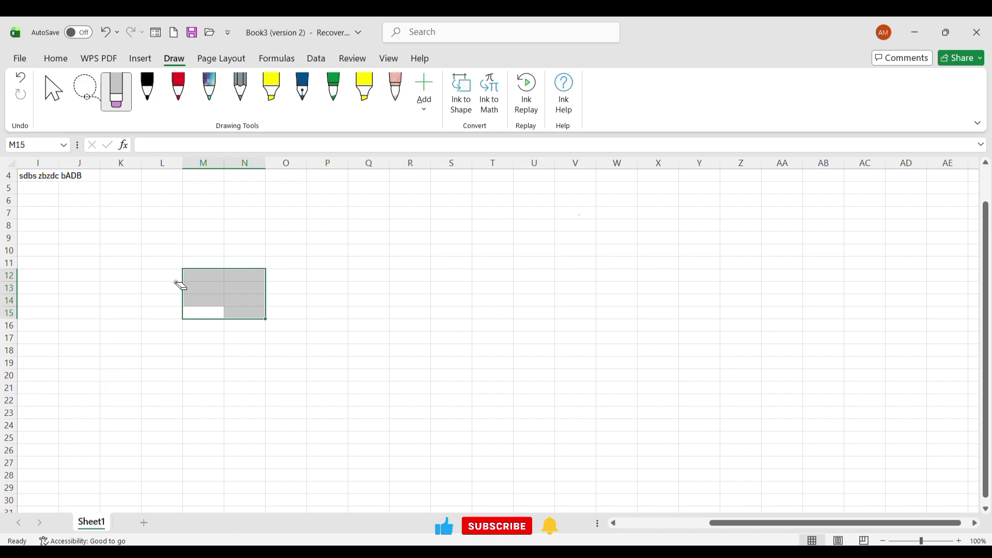